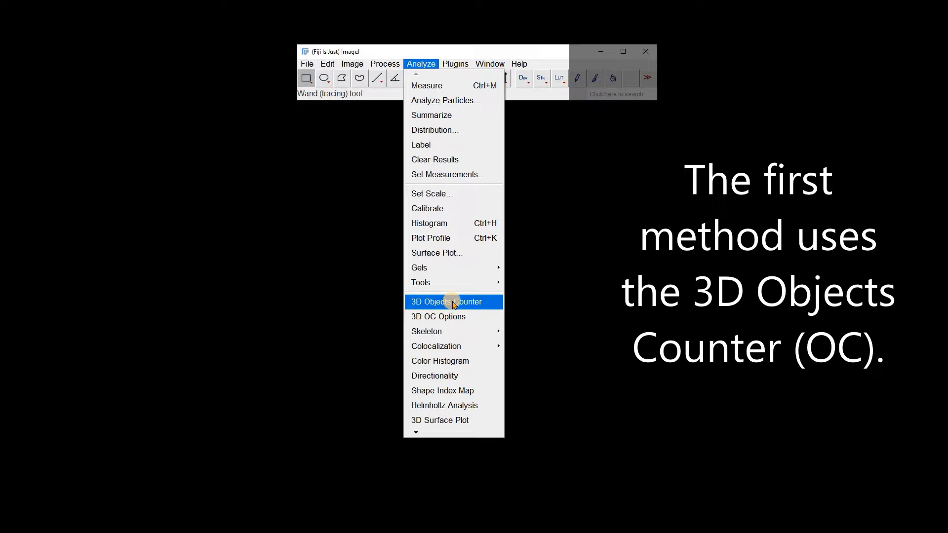
{"action": "left_click", "coordinate": [603, 316]}
{"action": "left_click", "coordinate": [462, 67]}
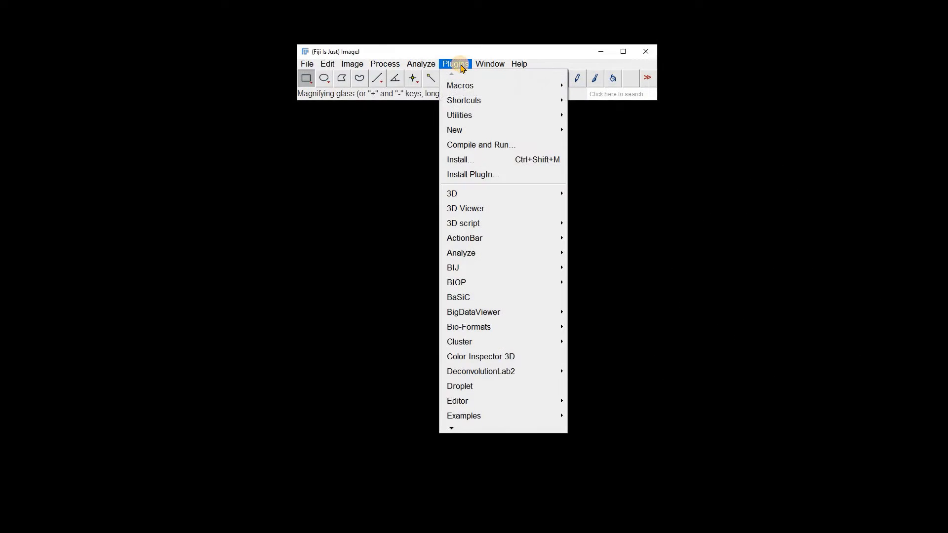
{"action": "mouse_move", "coordinate": [479, 195]}
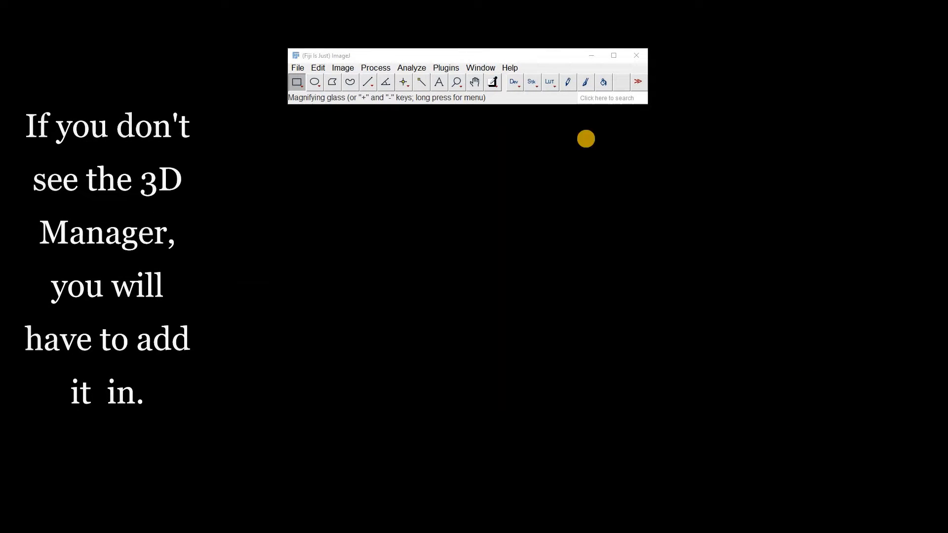
Start the ImageJ updater, open its list of update sites and check that 3D ImageJ Suite is activated
{"action": "left_click", "coordinate": [512, 69]}
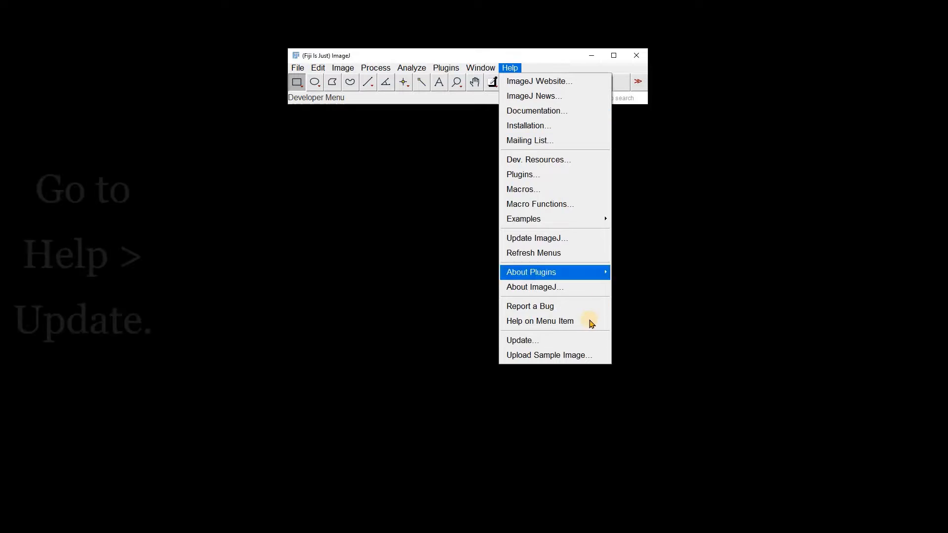
{"action": "left_click", "coordinate": [575, 340]}
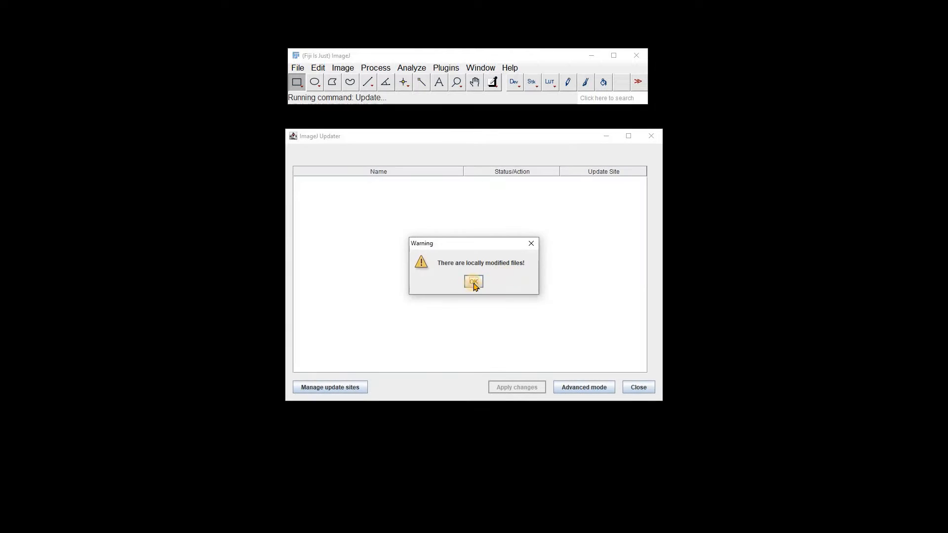
{"action": "left_click", "coordinate": [474, 283]}
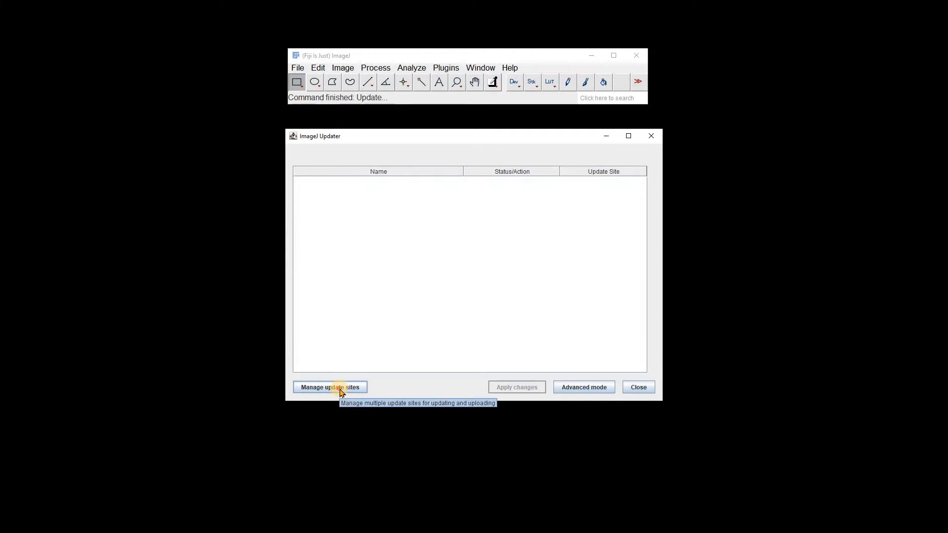
{"action": "left_click", "coordinate": [340, 390]}
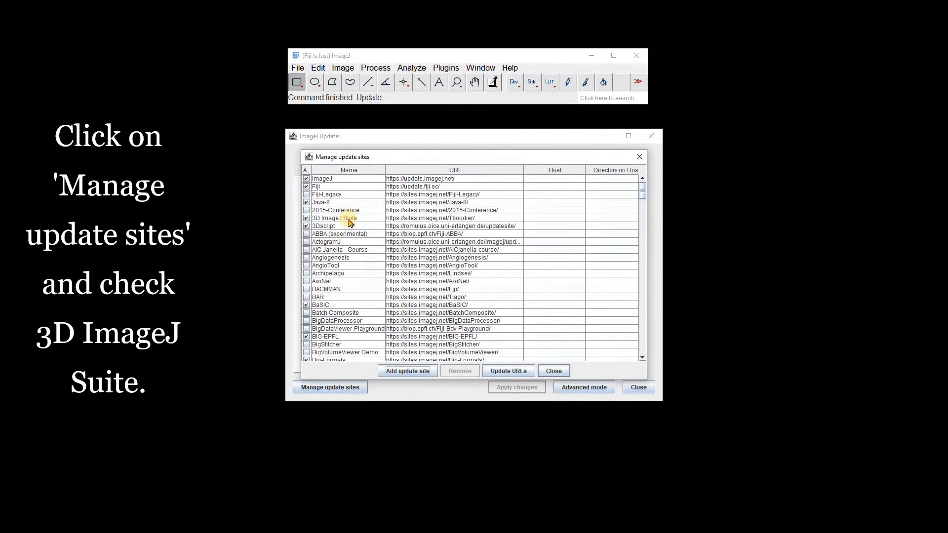
{"action": "left_click", "coordinate": [350, 219]}
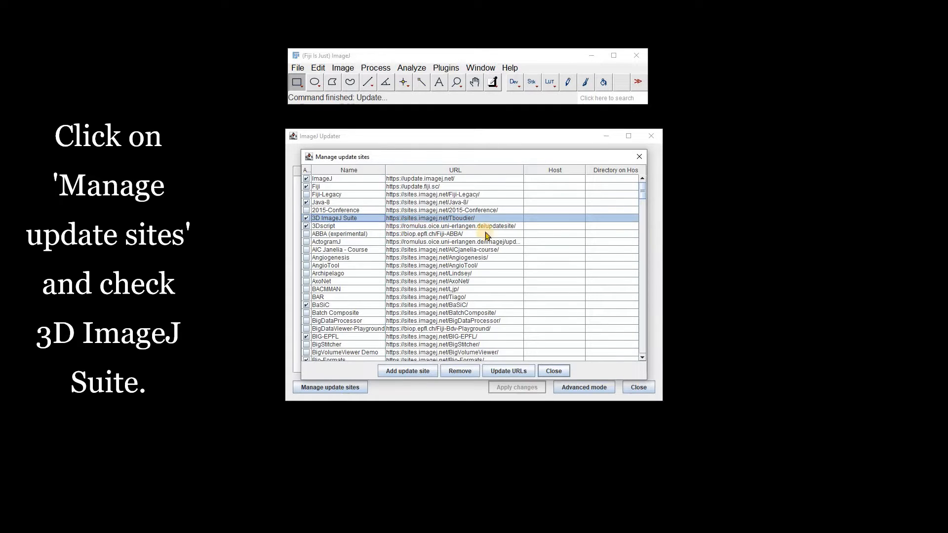
Check that the ImageScience update site is activated, and close the site list and the updater
{"action": "left_click_drag", "start_coordinate": [644, 193], "coordinate": [656, 251]}
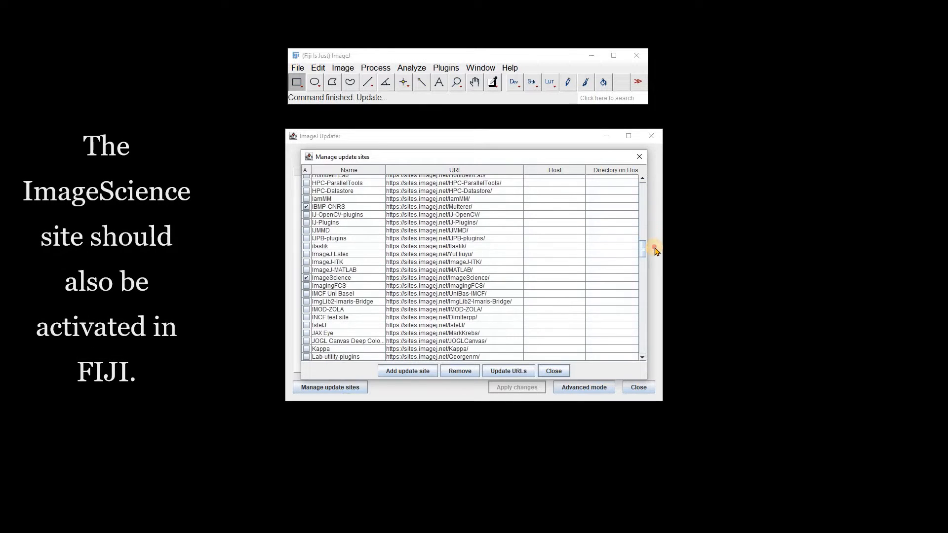
{"action": "left_click", "coordinate": [355, 278]}
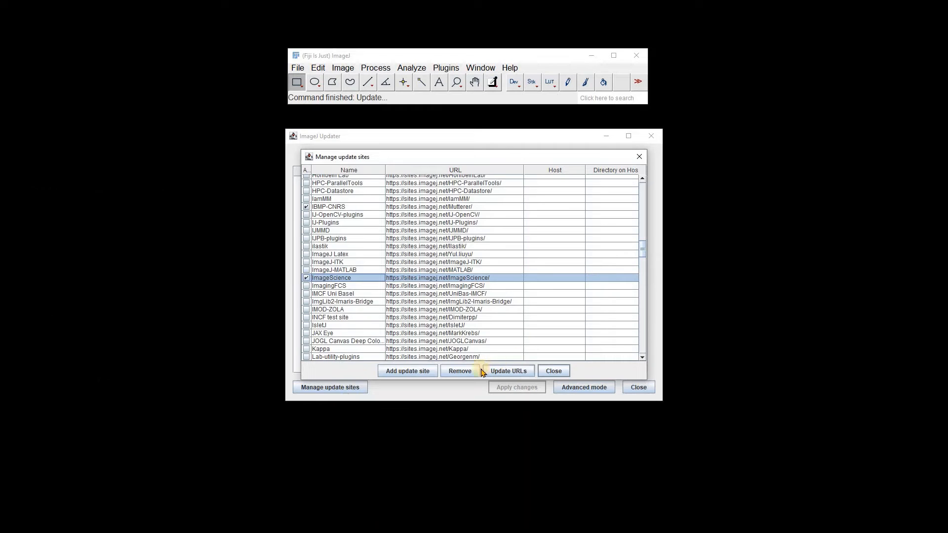
{"action": "left_click", "coordinate": [550, 377]}
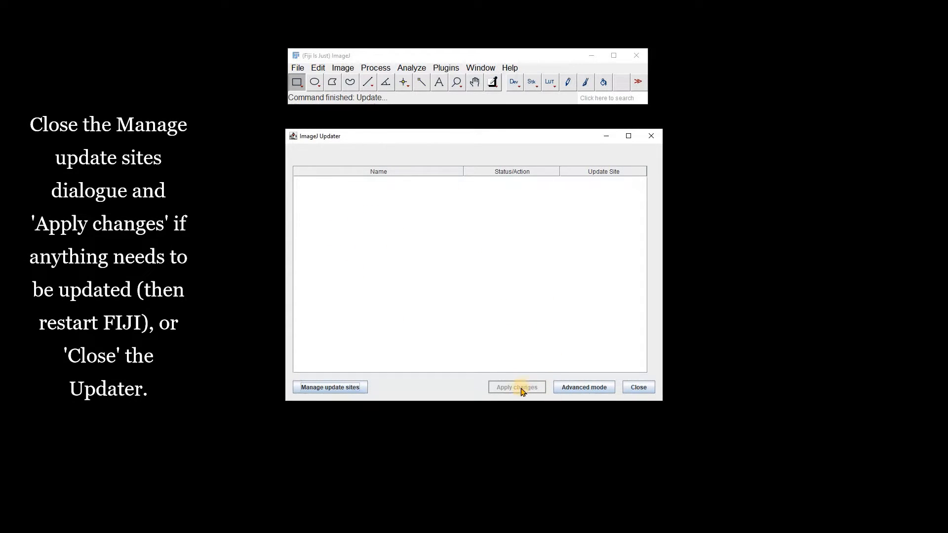
{"action": "left_click", "coordinate": [638, 387]}
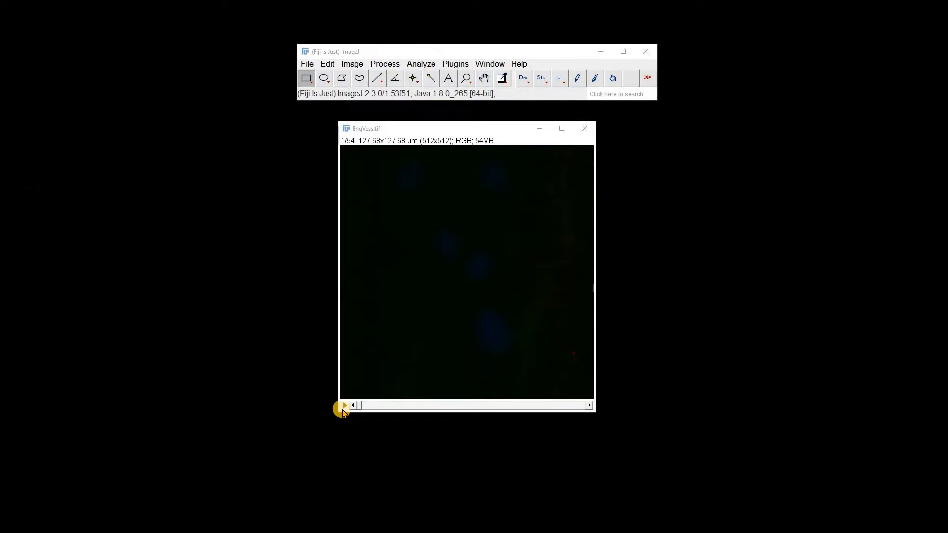
Play through the EngVess.tif stack, stop the playback and split the stack into its separate color channels
{"action": "left_click", "coordinate": [344, 406]}
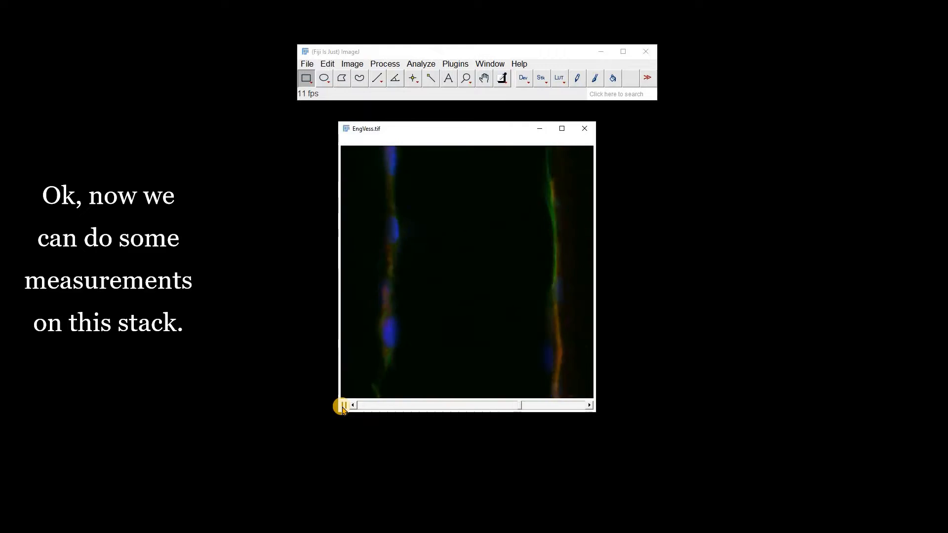
{"action": "left_click", "coordinate": [344, 406]}
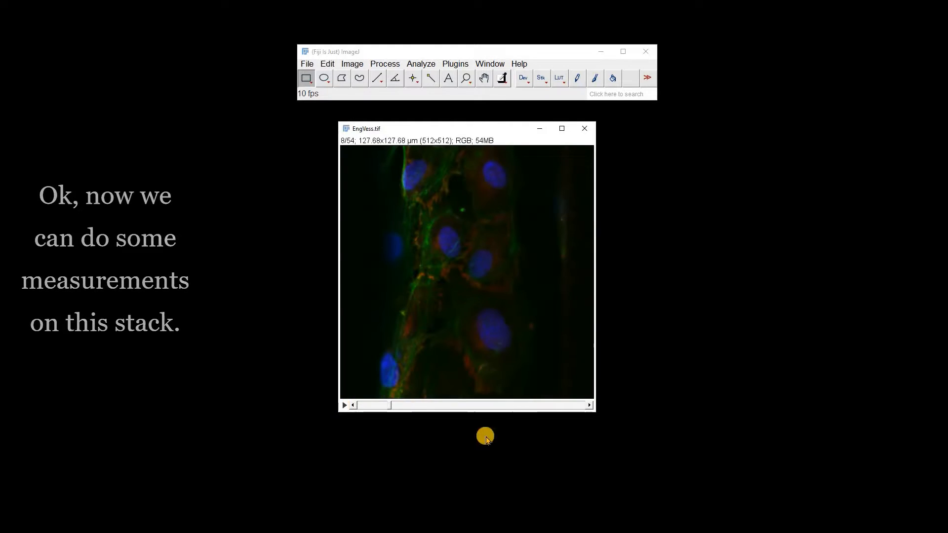
{"action": "left_click", "coordinate": [351, 63]}
{"action": "mouse_move", "coordinate": [377, 140]}
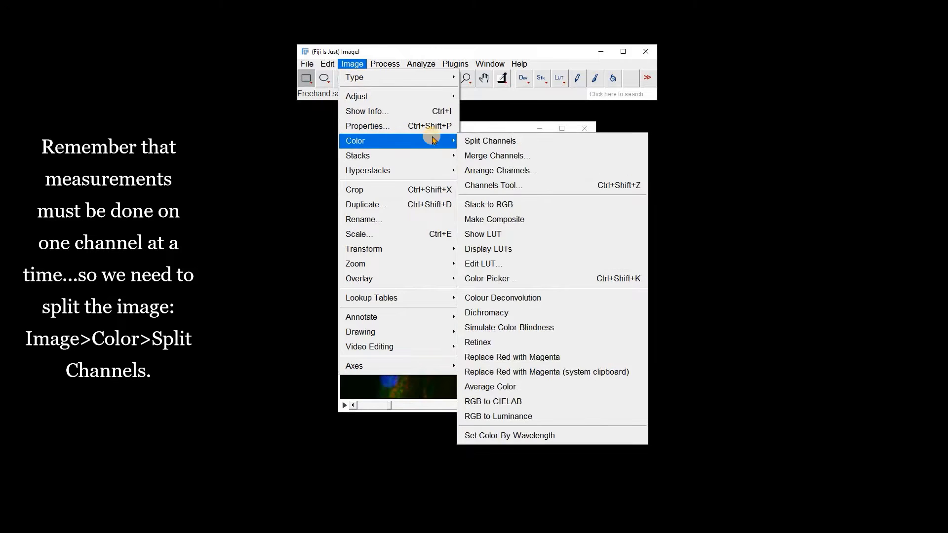
{"action": "left_click", "coordinate": [470, 143]}
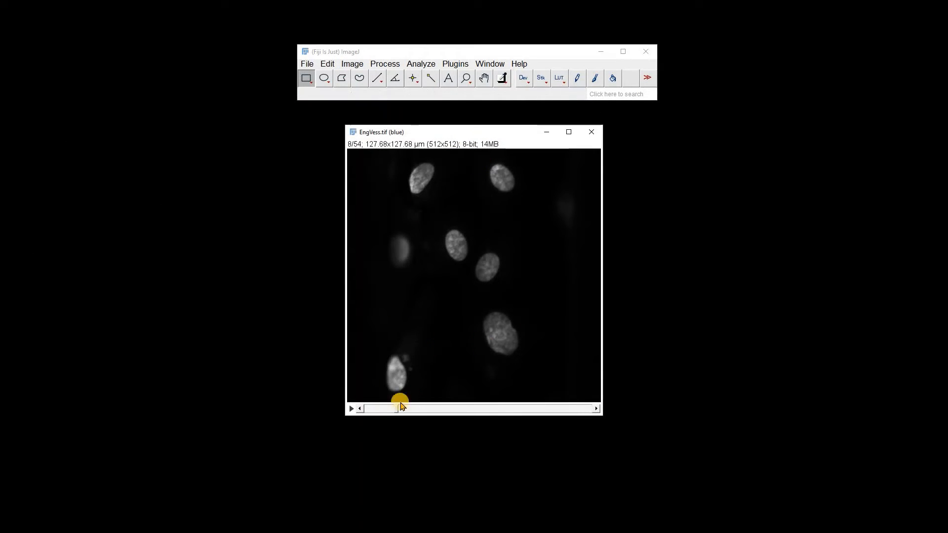
Duplicate the whole blue-channel stack, slices 1-54, under the title "duplicate" and move the copy off the original
{"action": "mouse_move", "coordinate": [396, 411]}
{"action": "left_mouse_down"}
{"action": "mouse_move", "coordinate": [489, 383]}
{"action": "mouse_move", "coordinate": [572, 390]}
{"action": "mouse_move", "coordinate": [429, 383]}
{"action": "mouse_move", "coordinate": [375, 405]}
{"action": "mouse_move", "coordinate": [388, 398]}
{"action": "left_mouse_up"}
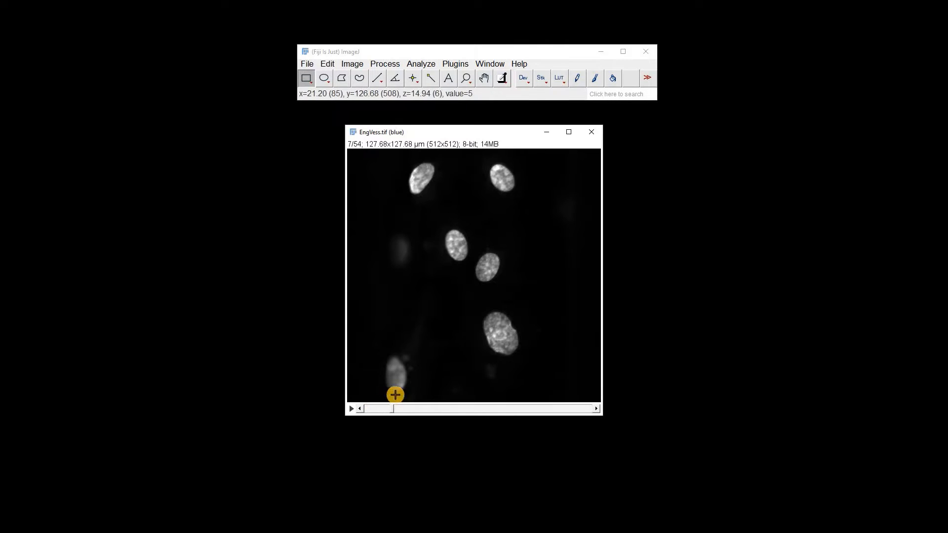
{"action": "right_click", "coordinate": [440, 213]}
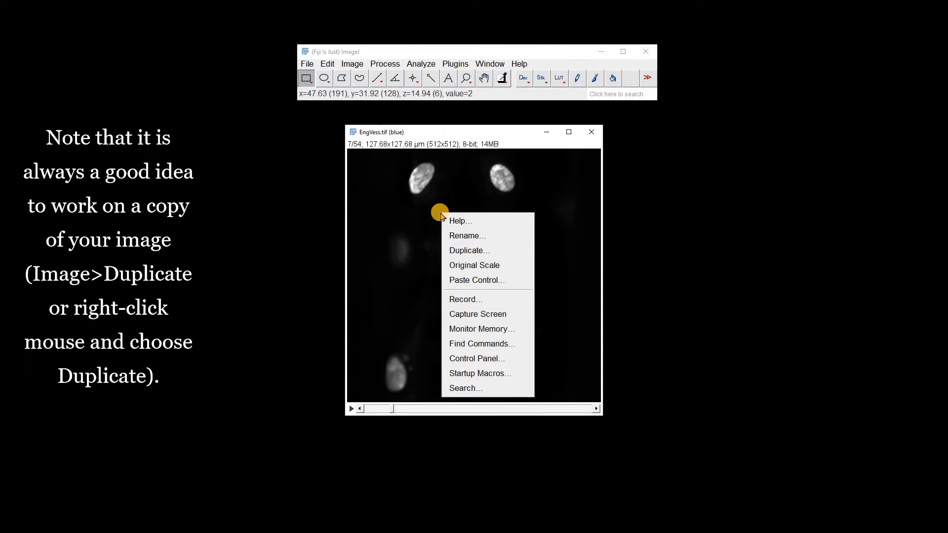
{"action": "left_click", "coordinate": [459, 254]}
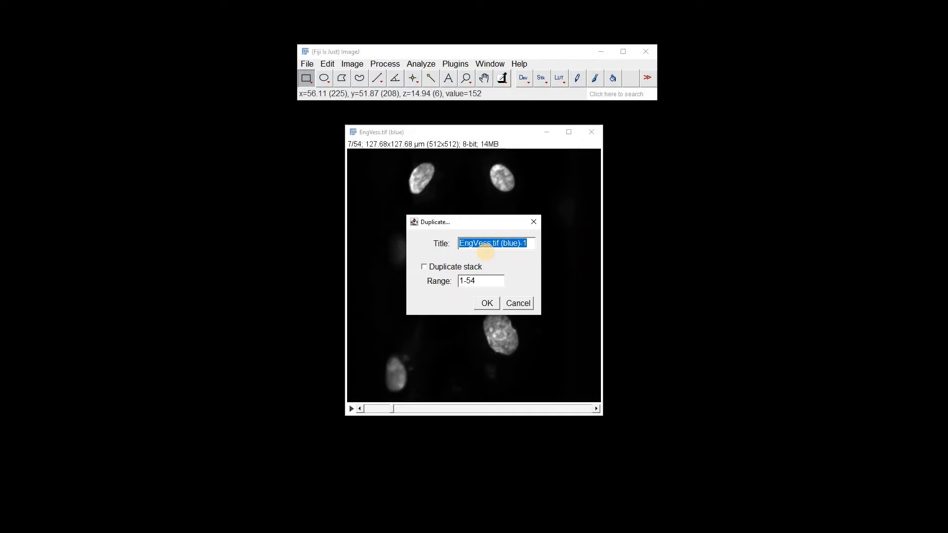
{"action": "type", "text": "duplicate"}
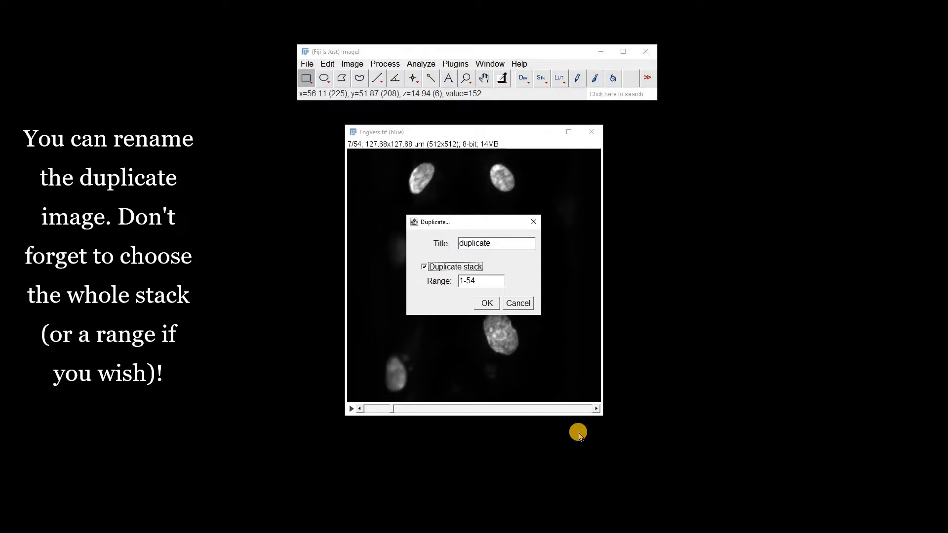
{"action": "left_click", "coordinate": [482, 304]}
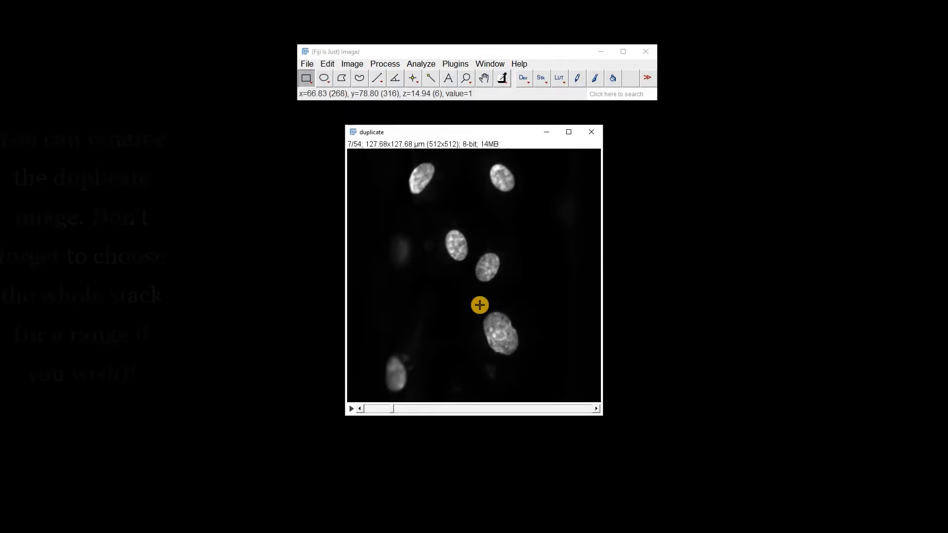
{"action": "left_click_drag", "start_coordinate": [416, 135], "coordinate": [466, 157]}
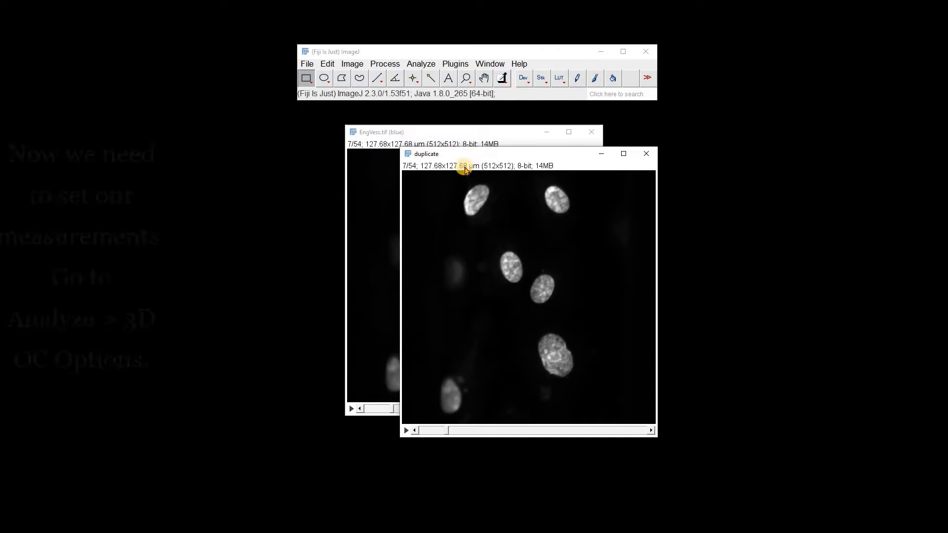
Configure the 3D OC options with Volume, Integrated Density, Mean Gray Value, Centroid and Show numbers, redirecting measurements to EngVess.tif (blue)
{"action": "left_click", "coordinate": [421, 65]}
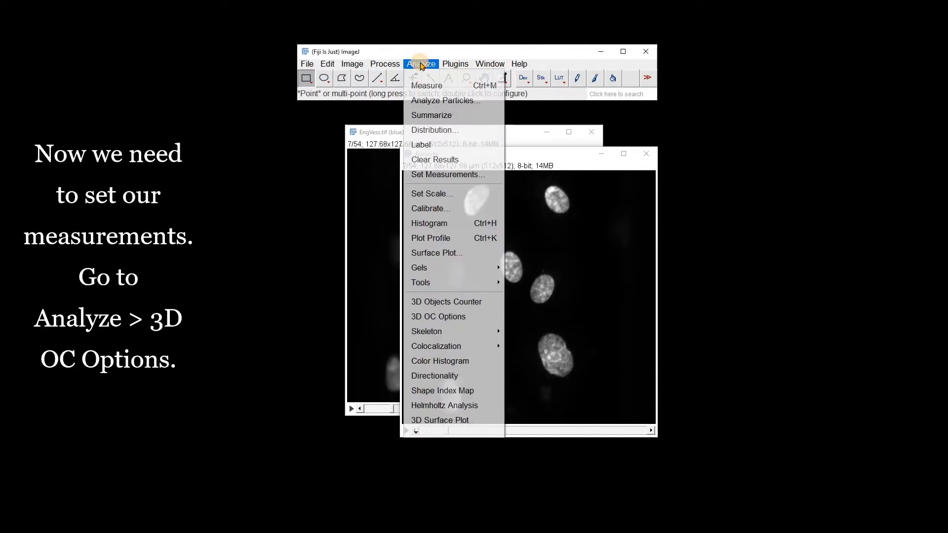
{"action": "left_click", "coordinate": [442, 322]}
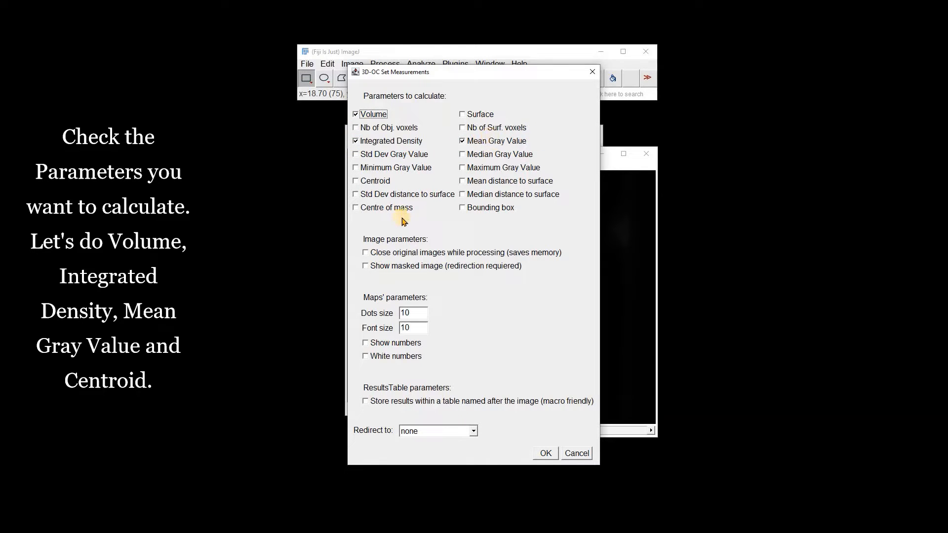
{"action": "left_click", "coordinate": [356, 181]}
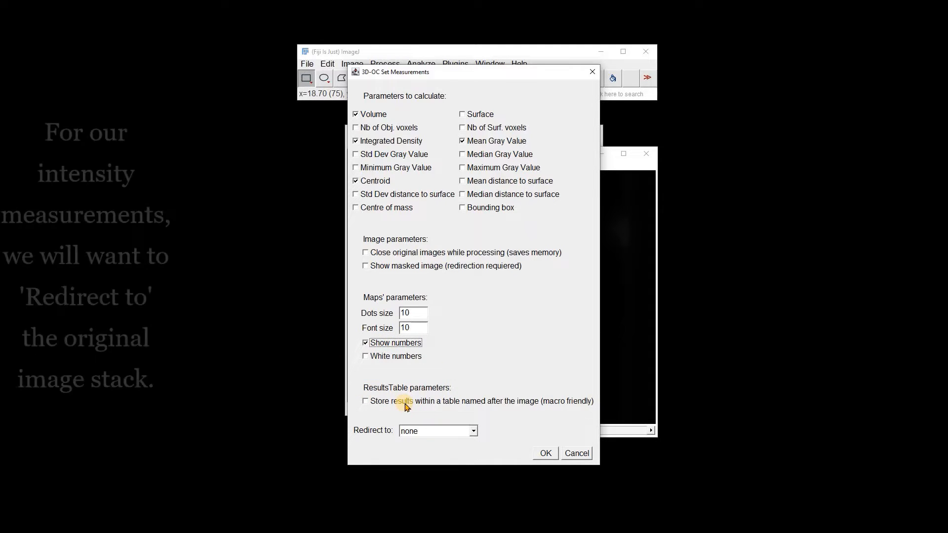
{"action": "left_click", "coordinate": [474, 432]}
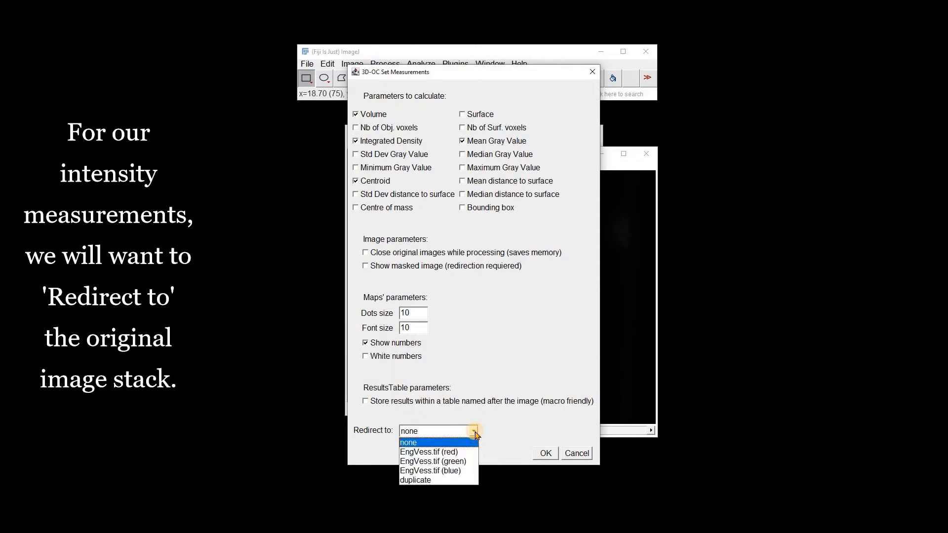
{"action": "left_click", "coordinate": [435, 472]}
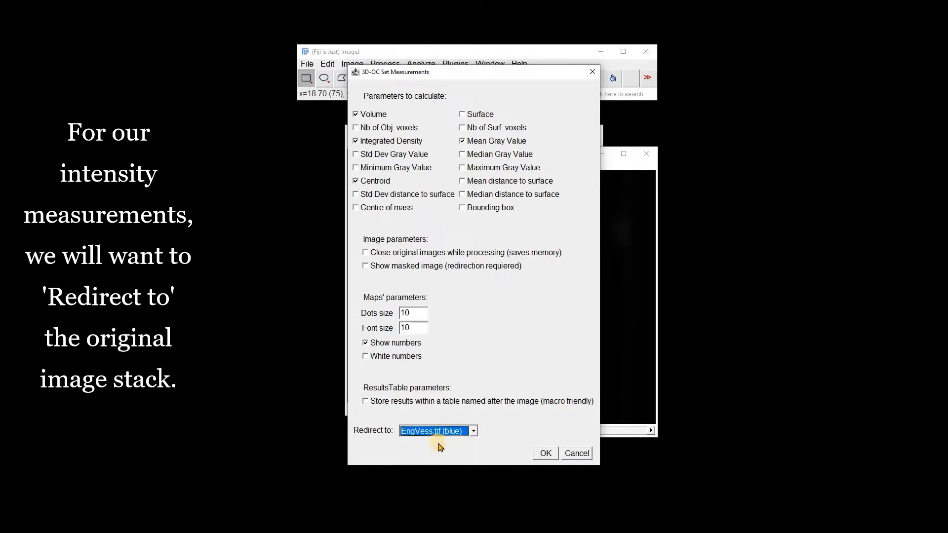
{"action": "left_click", "coordinate": [546, 454]}
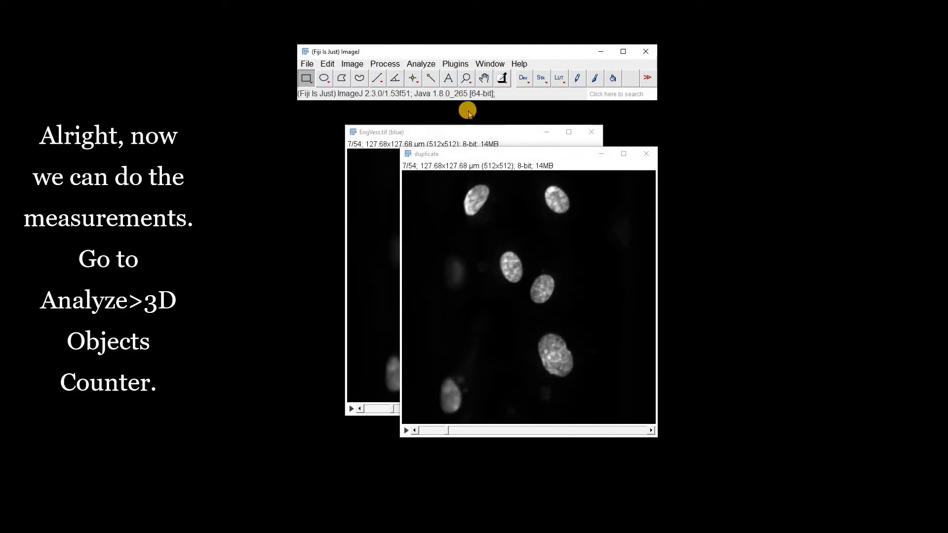
Run the 3D Objects Counter on the duplicate stack with threshold 90, minimum size 2, Objects and Centroids maps, Statistics and Summary
{"action": "left_click", "coordinate": [418, 64]}
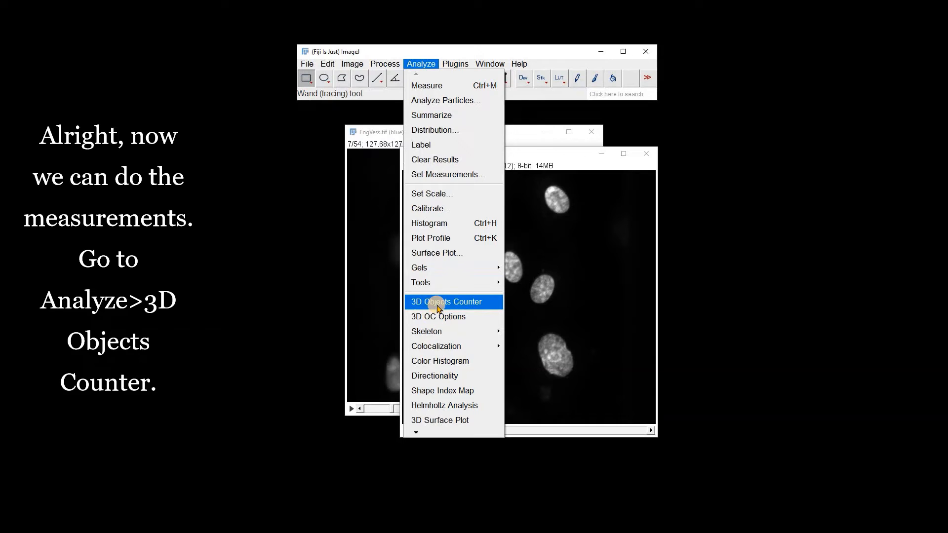
{"action": "left_click", "coordinate": [439, 302]}
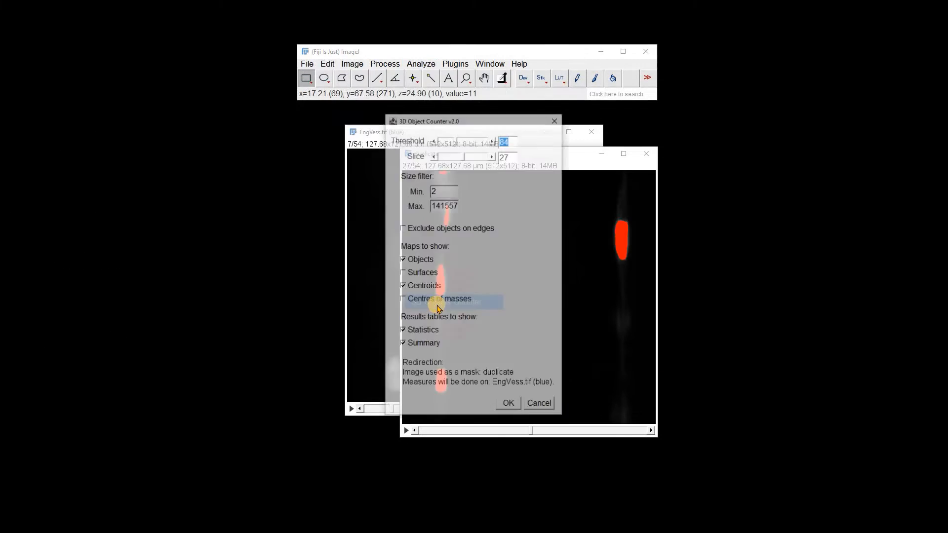
{"action": "left_click_drag", "start_coordinate": [450, 121], "coordinate": [764, 104]}
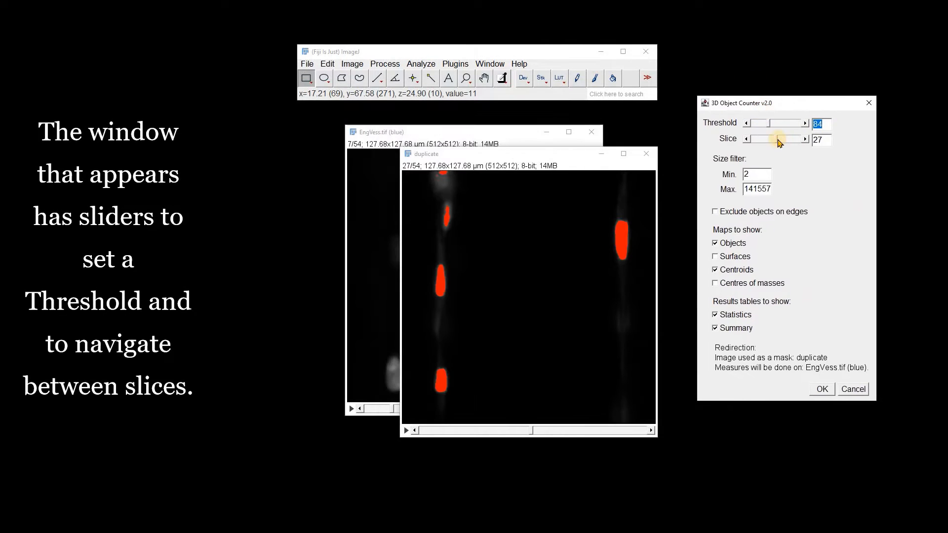
{"action": "left_click_drag", "start_coordinate": [777, 139], "coordinate": [755, 149]}
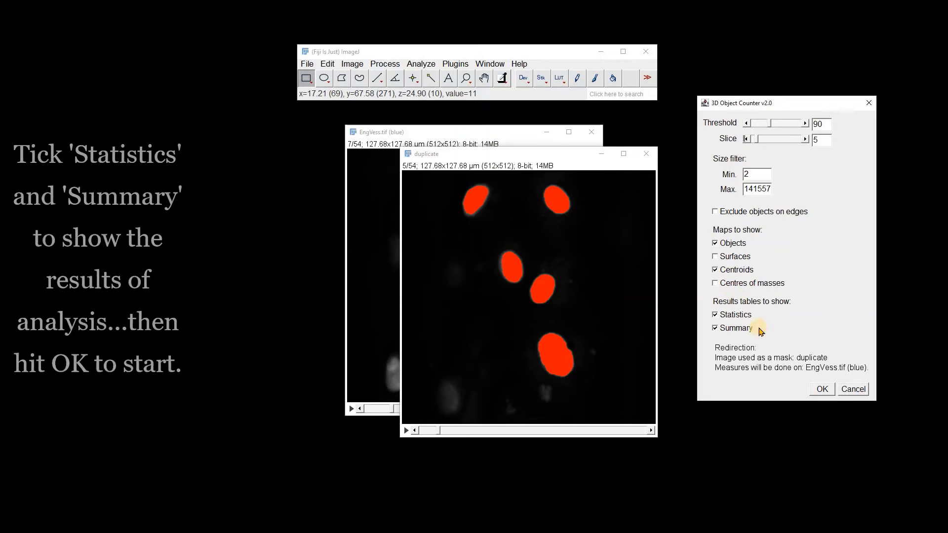
{"action": "left_click", "coordinate": [822, 390]}
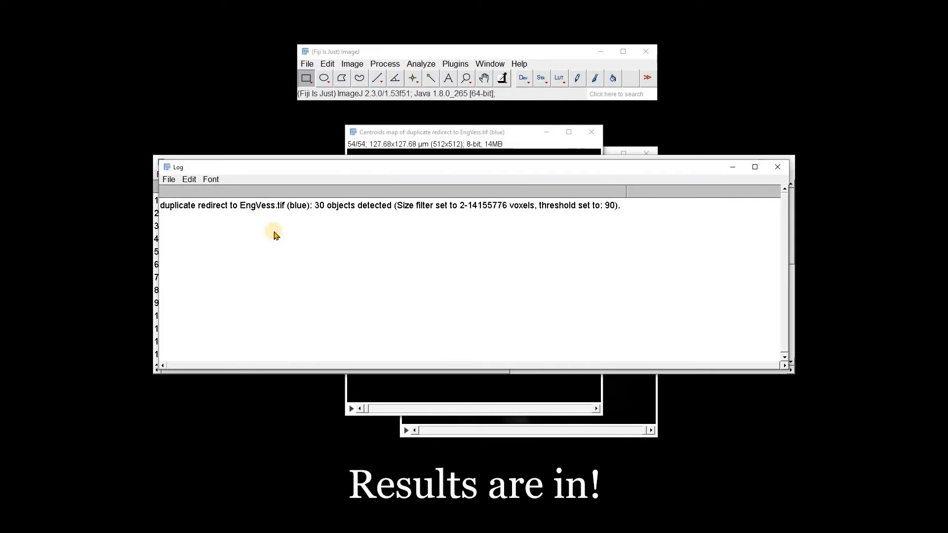
Examine the analysis summary in the Log, minimize that window and look over the object statistics in the Results table
{"action": "left_click", "coordinate": [334, 207]}
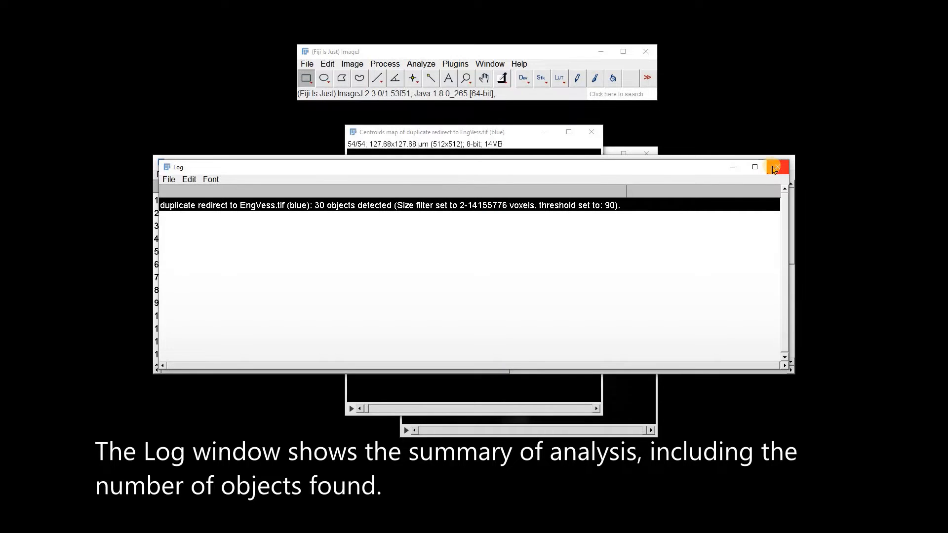
{"action": "left_click", "coordinate": [732, 168]}
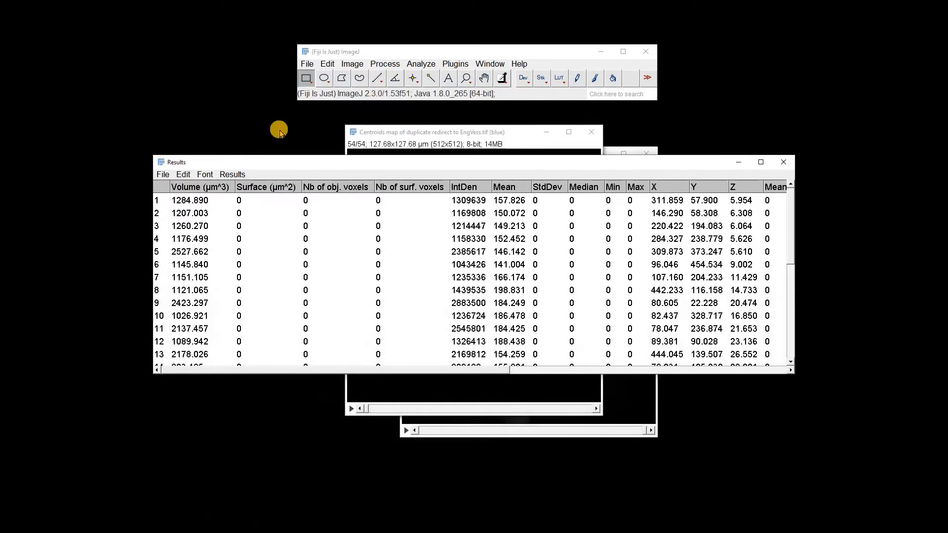
{"action": "left_click_drag", "start_coordinate": [790, 254], "coordinate": [477, 193]}
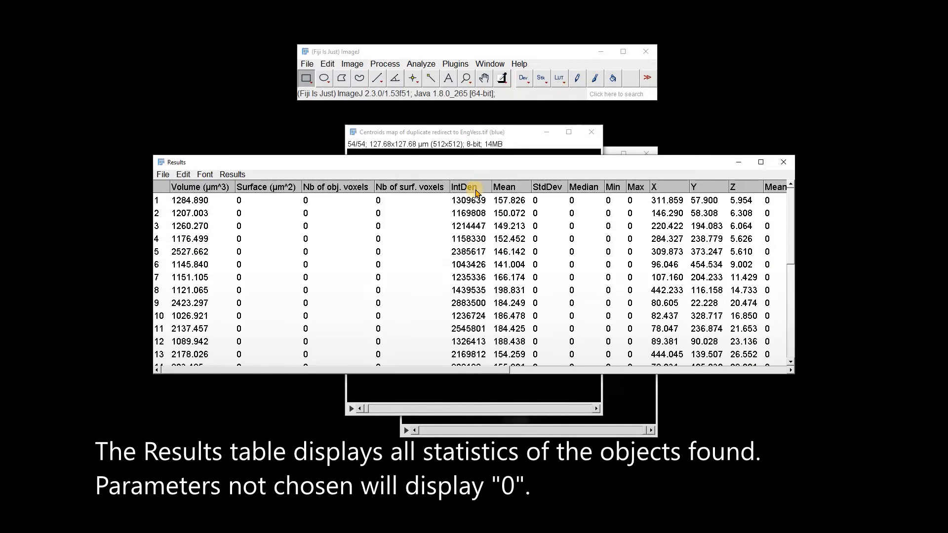
Widen the Results table to show more columns, copy its measurements and minimize the table window
{"action": "left_click_drag", "start_coordinate": [798, 202], "coordinate": [892, 202]}
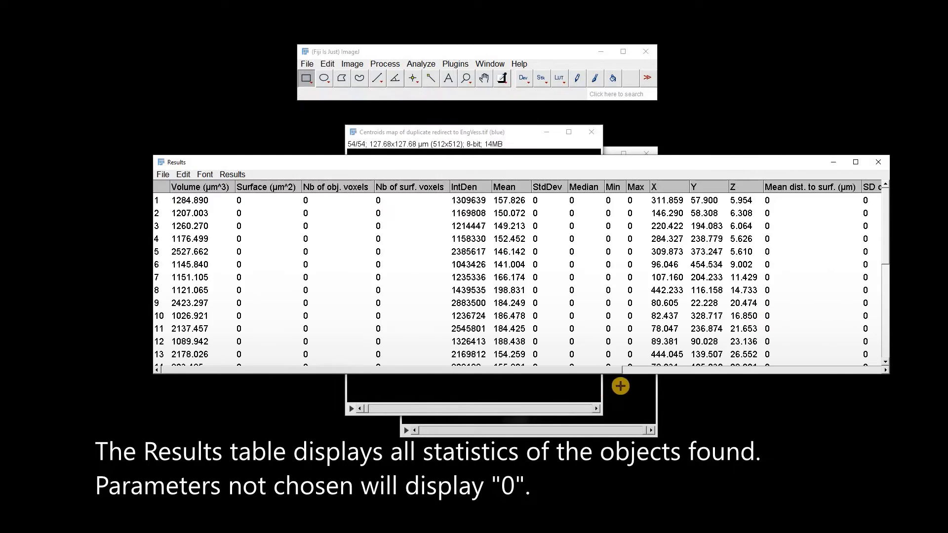
{"action": "left_click_drag", "start_coordinate": [619, 370], "coordinate": [324, 112]}
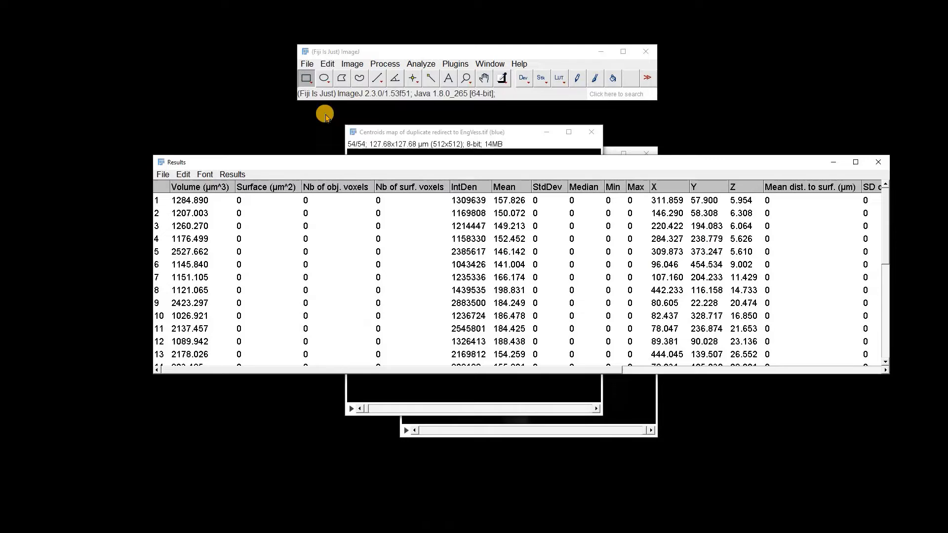
{"action": "left_click", "coordinate": [163, 174]}
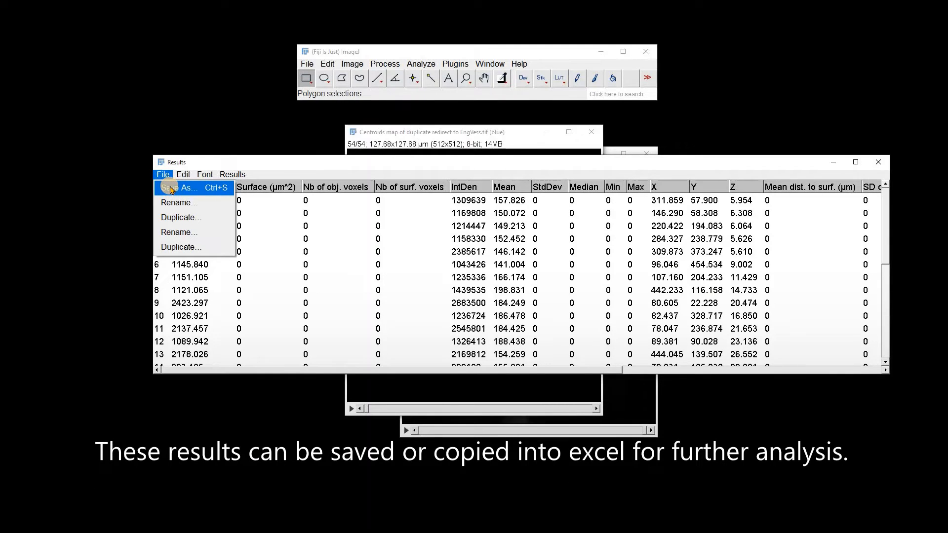
{"action": "mouse_move", "coordinate": [183, 174]}
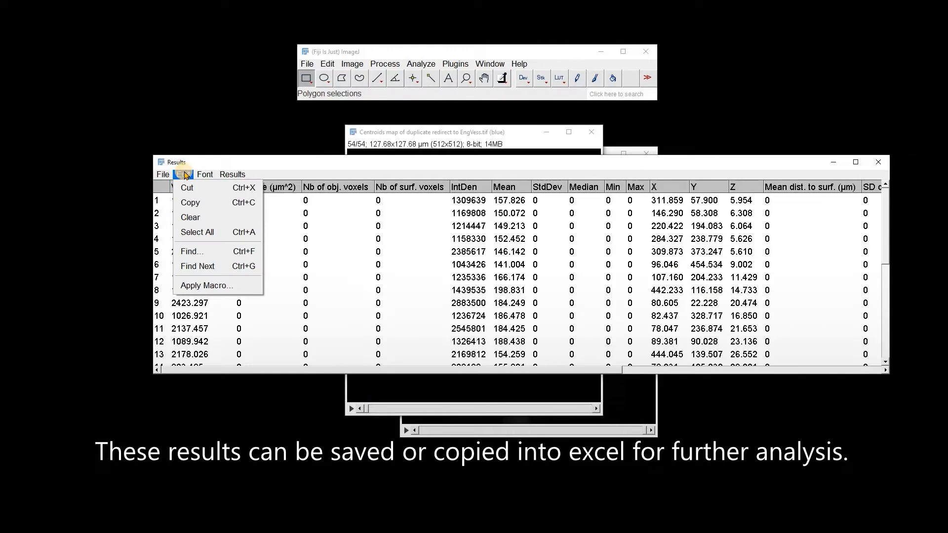
{"action": "left_click", "coordinate": [189, 204]}
{"action": "left_click", "coordinate": [835, 163]}
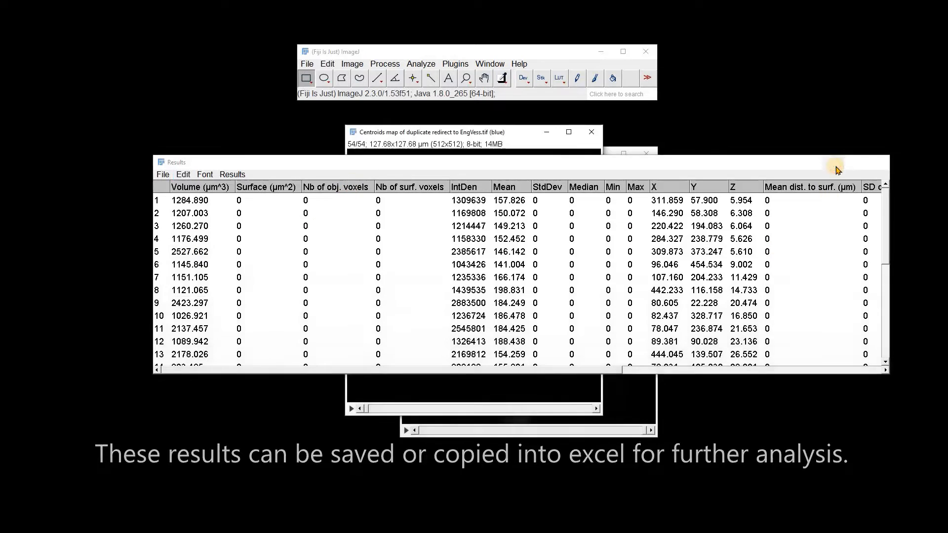
Create a Sum Slices Z projection of the centroids map over slices 1 to 54
{"action": "left_click_drag", "start_coordinate": [378, 413], "coordinate": [407, 191]}
{"action": "left_click", "coordinate": [352, 64]}
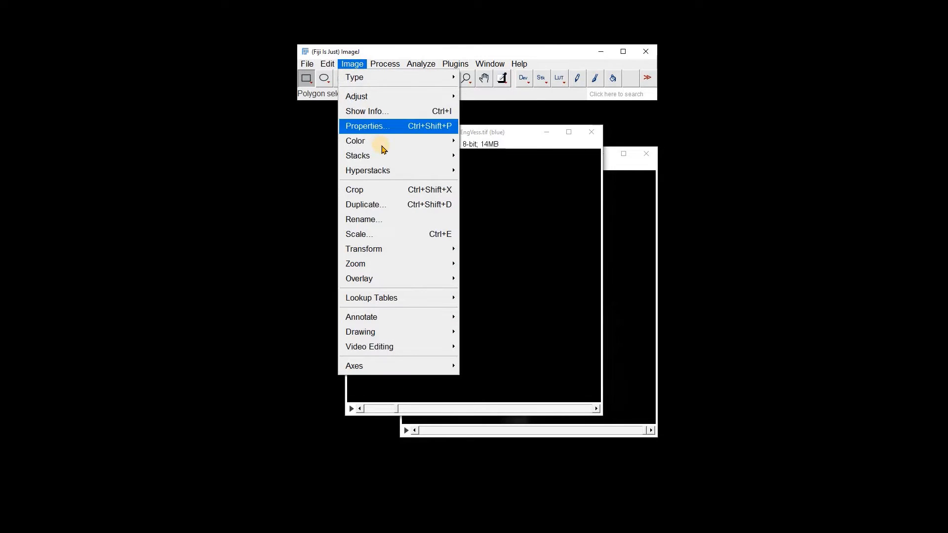
{"action": "mouse_move", "coordinate": [380, 156]}
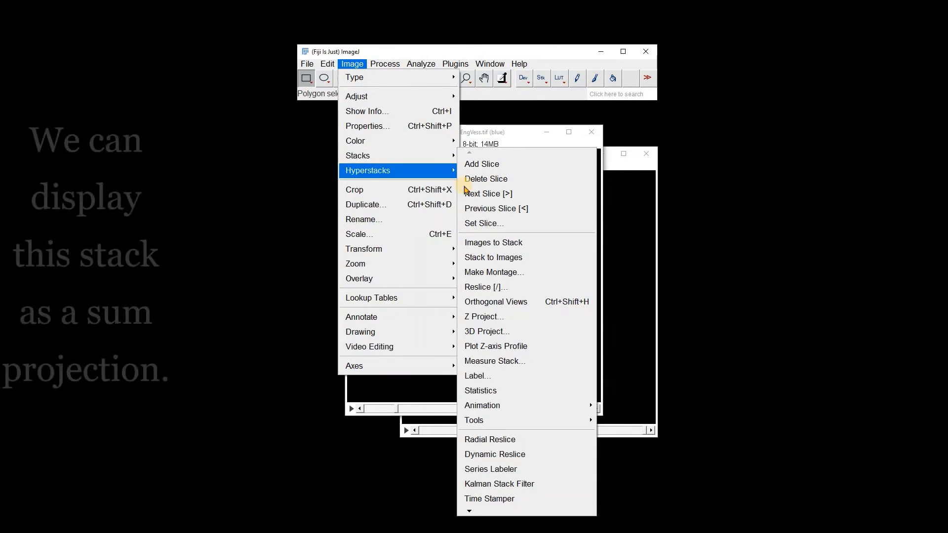
{"action": "left_click", "coordinate": [522, 317]}
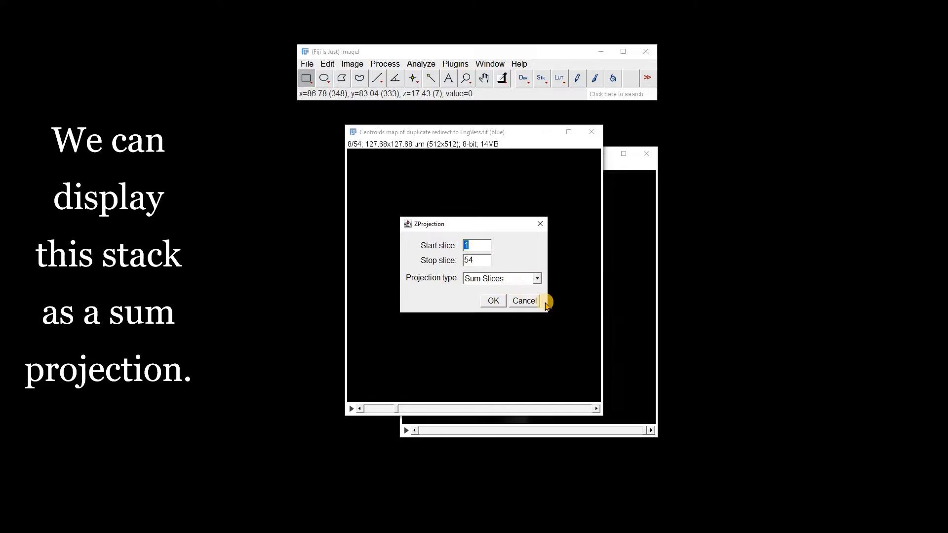
{"action": "left_click", "coordinate": [491, 301]}
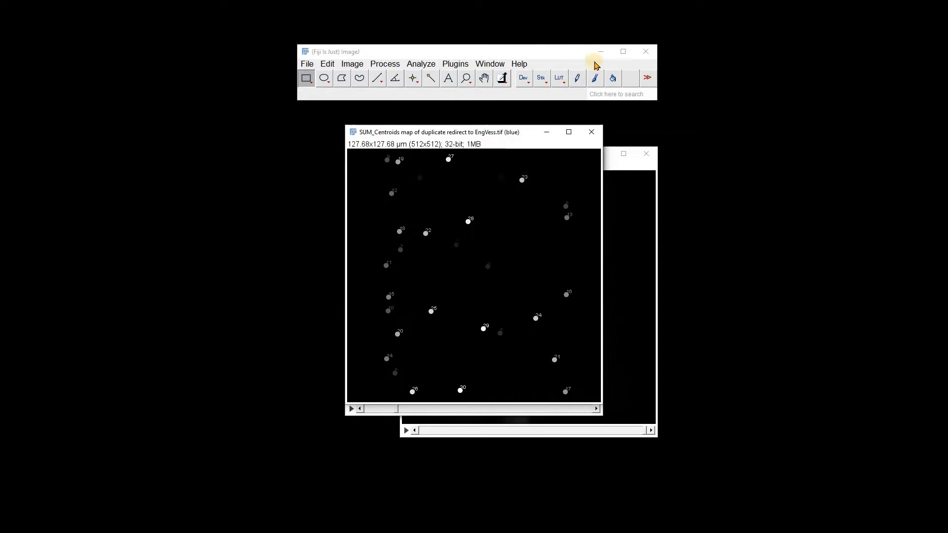
Apply the 3-3-2 RGB lookup table to the summed centroids projection, move it aside to view it, and close it
{"action": "left_click", "coordinate": [560, 79]}
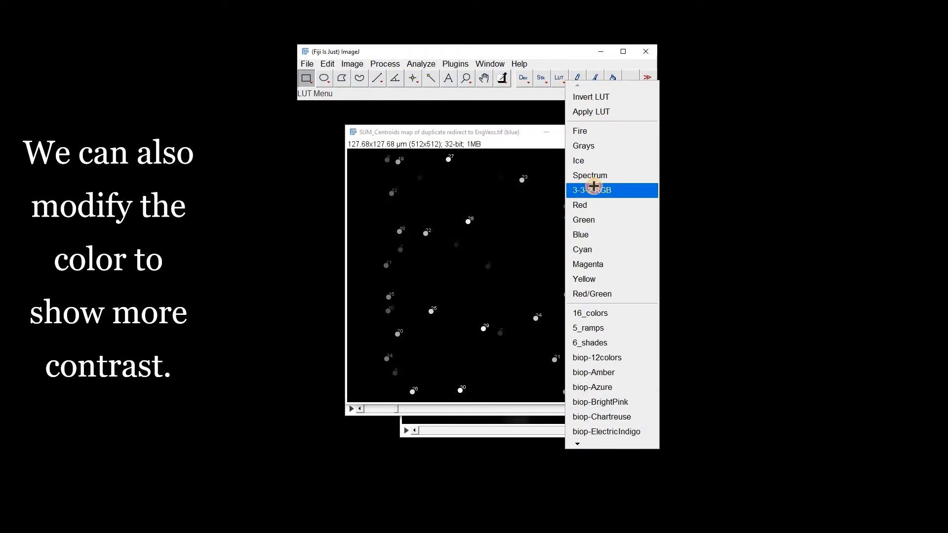
{"action": "left_click", "coordinate": [593, 190]}
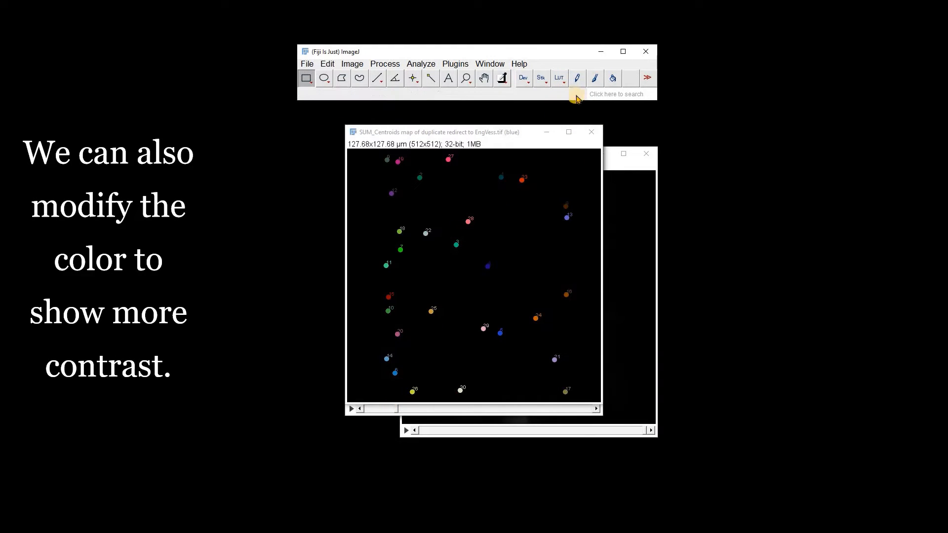
{"action": "left_click_drag", "start_coordinate": [510, 136], "coordinate": [657, 145]}
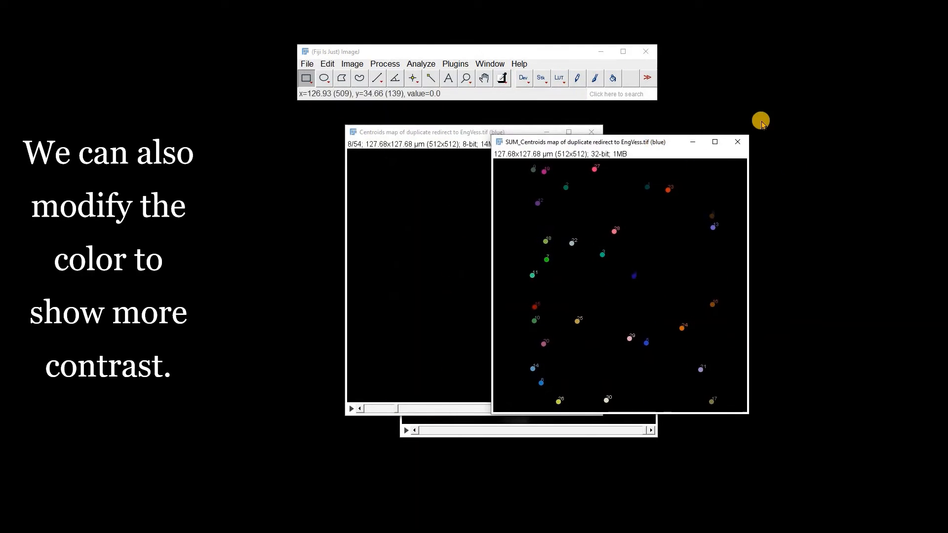
{"action": "left_click", "coordinate": [735, 146]}
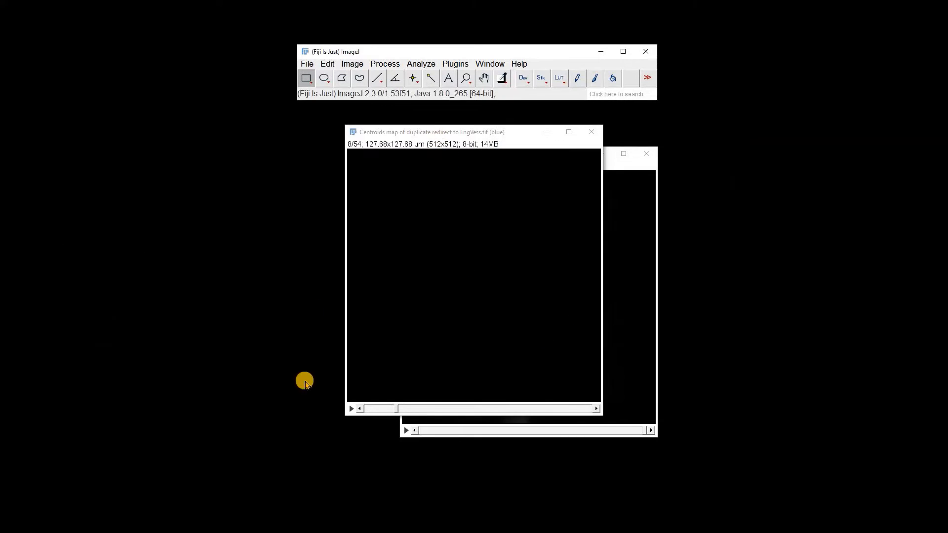
Browse and close the centroids map, scroll the objects map to slice 13 and move it off the other images
{"action": "left_click_drag", "start_coordinate": [395, 410], "coordinate": [470, 417]}
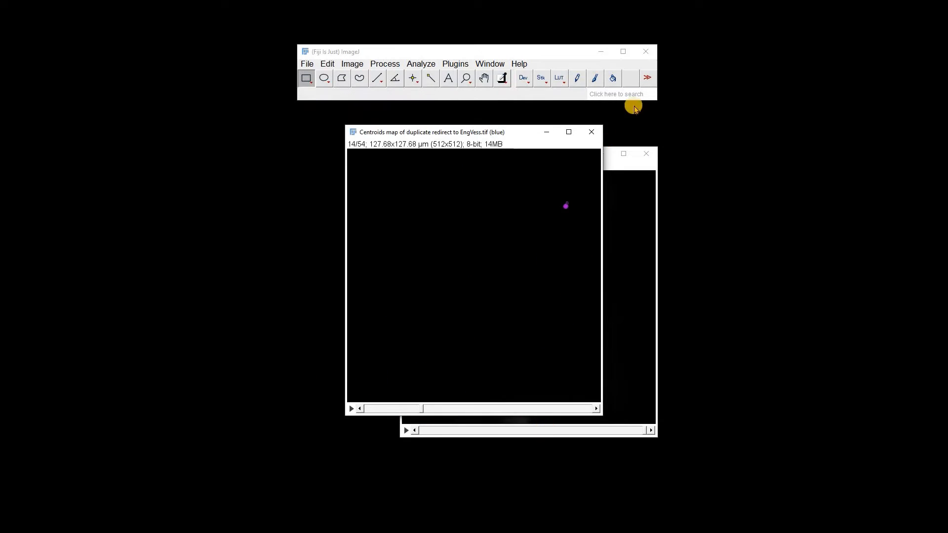
{"action": "left_click", "coordinate": [592, 132]}
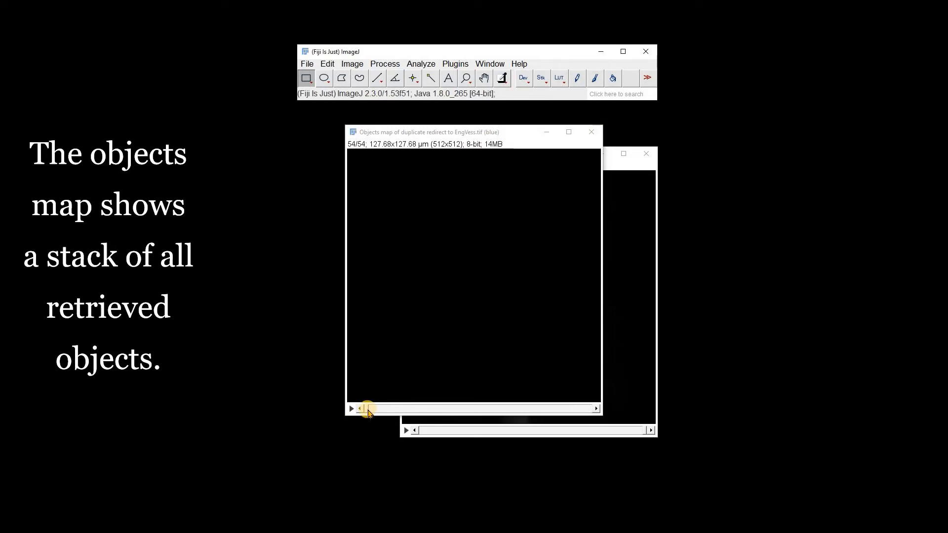
{"action": "left_click_drag", "start_coordinate": [364, 406], "coordinate": [417, 419]}
{"action": "left_click_drag", "start_coordinate": [419, 134], "coordinate": [578, 158]}
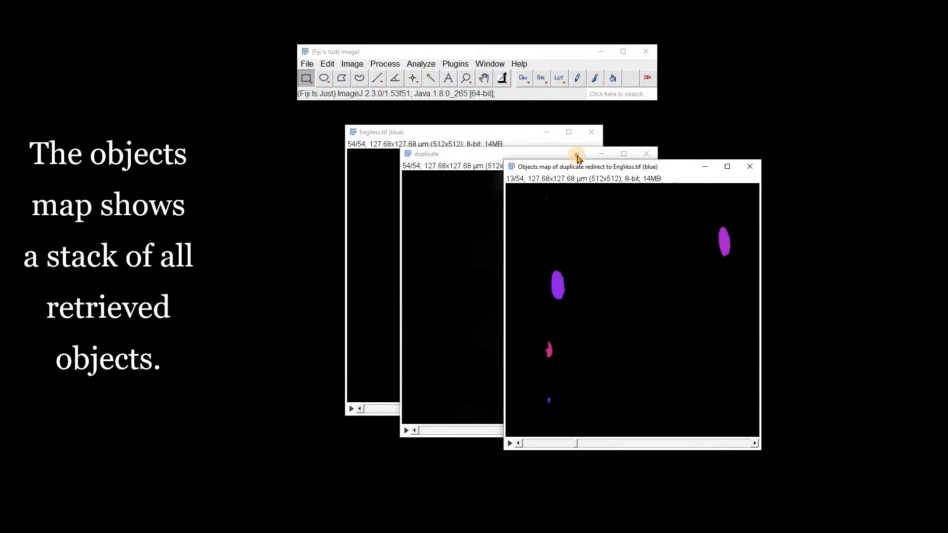
Set up Merge Channels with duplicate as C1 (red), *None* as C3 (blue) and the objects map as C7 (yellow)
{"action": "left_click", "coordinate": [355, 65]}
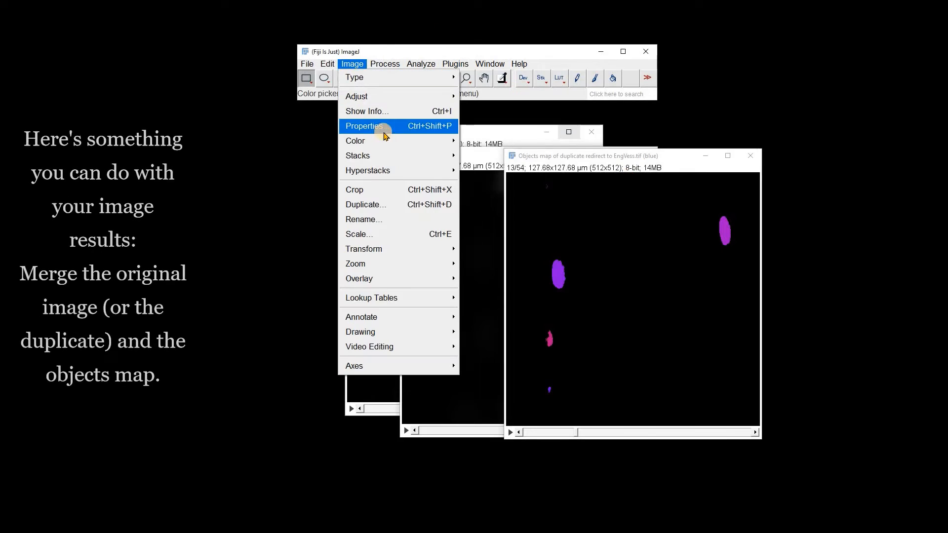
{"action": "mouse_move", "coordinate": [375, 141]}
{"action": "left_click", "coordinate": [489, 157]}
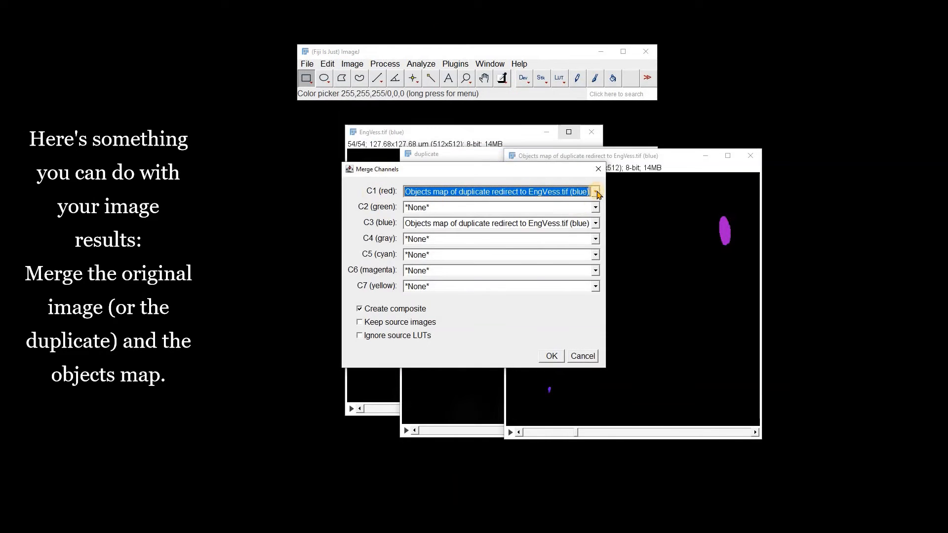
{"action": "left_click", "coordinate": [597, 193]}
{"action": "left_click", "coordinate": [435, 231]}
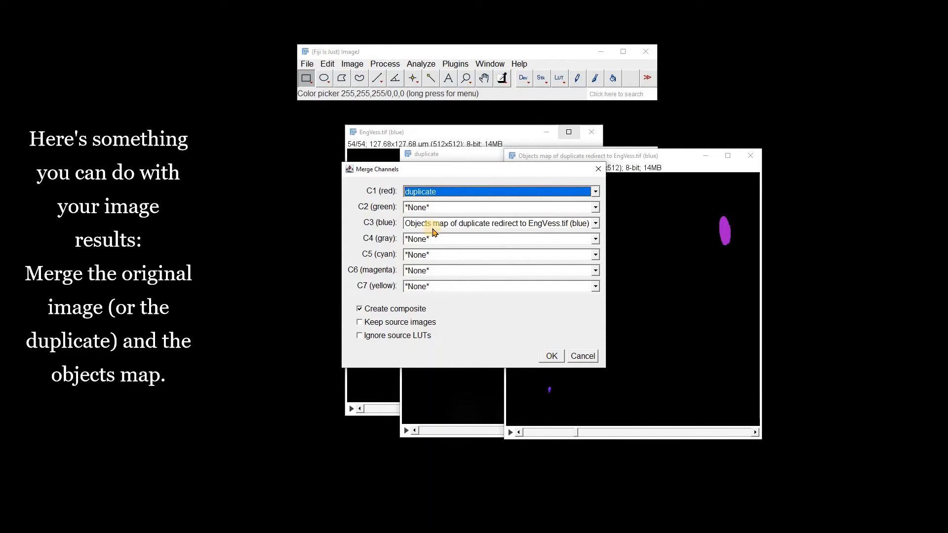
{"action": "left_click", "coordinate": [450, 223]}
{"action": "left_click", "coordinate": [476, 280]}
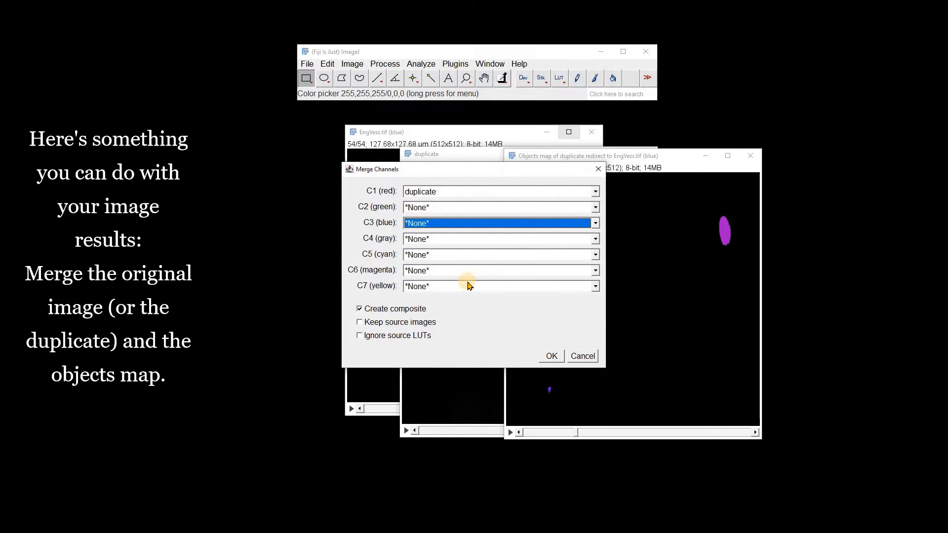
{"action": "left_click", "coordinate": [469, 286]}
{"action": "left_click", "coordinate": [502, 330]}
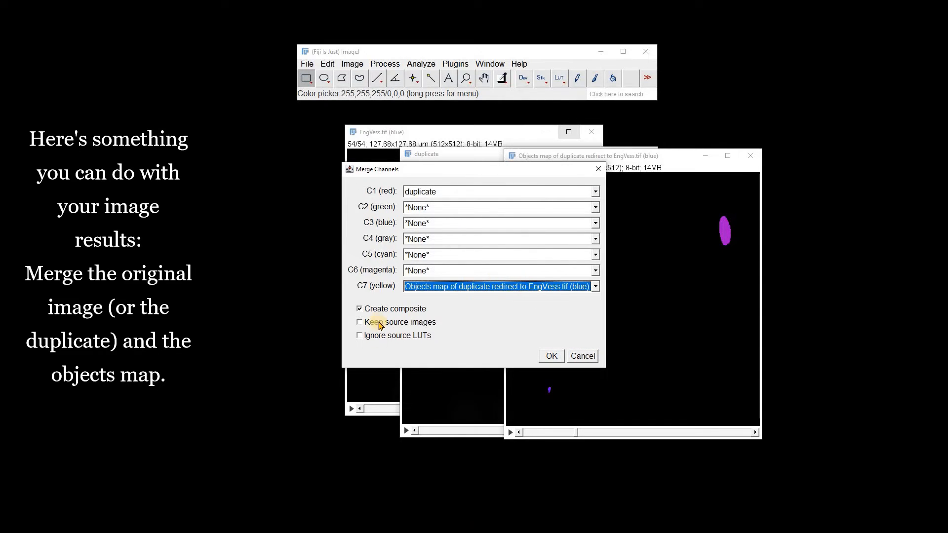
Enable Keep source images and Ignore source LUTs, create the merged composite and scroll it to slice 7
{"action": "left_click", "coordinate": [360, 322]}
{"action": "left_click", "coordinate": [359, 335]}
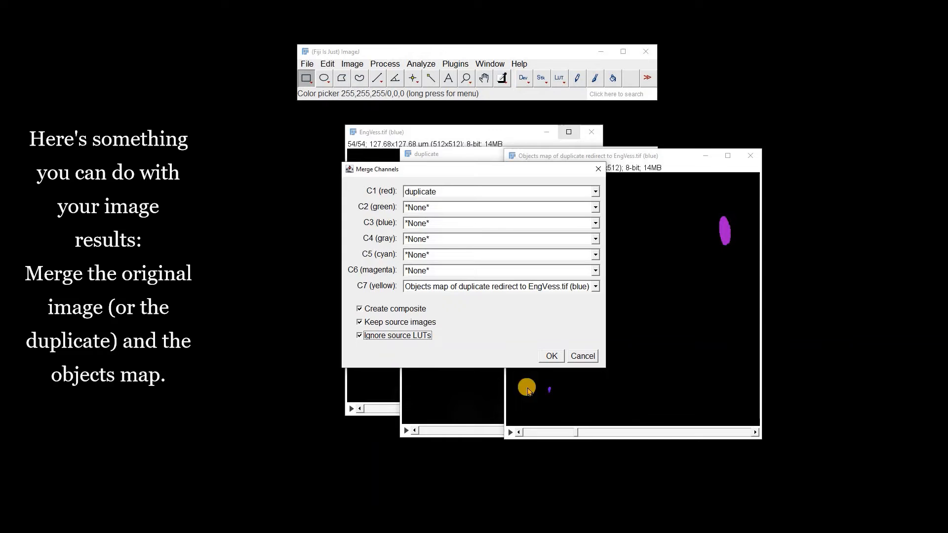
{"action": "left_click", "coordinate": [547, 357]}
{"action": "left_click_drag", "start_coordinate": [370, 421], "coordinate": [408, 340]}
Create an interpolated Brightest Point 3D projection of the composite about the Y-Axis, 360° total rotation in 10° increments, and scrub through its frames
{"action": "left_click", "coordinate": [354, 64]}
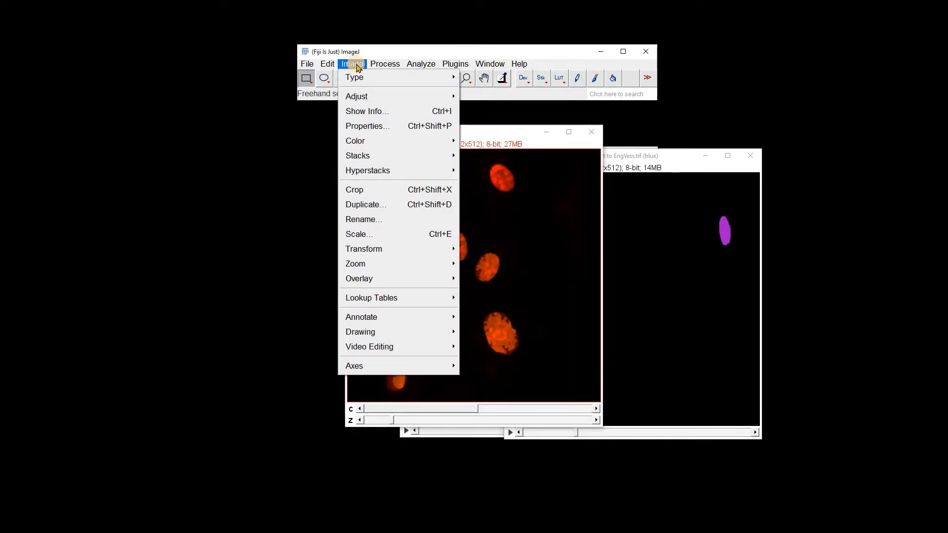
{"action": "left_click", "coordinate": [389, 155]}
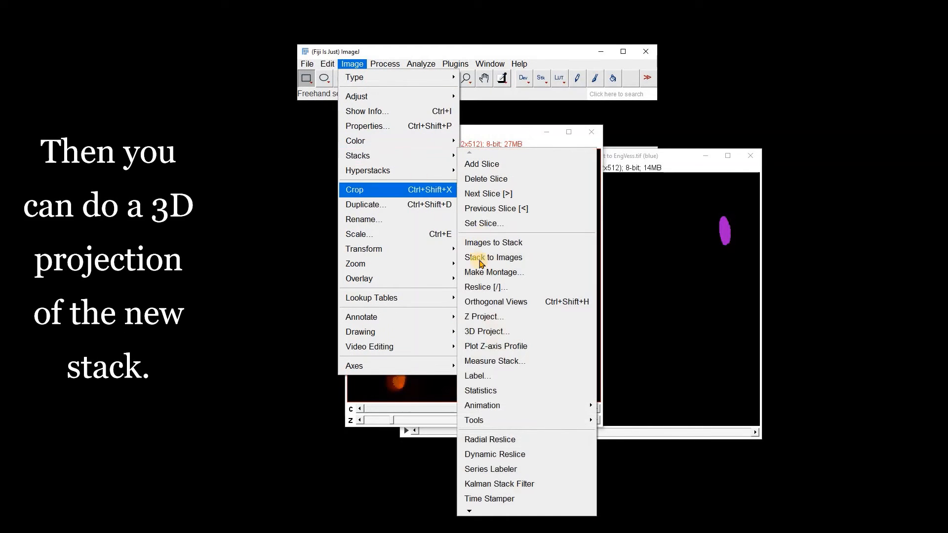
{"action": "left_click", "coordinate": [494, 338]}
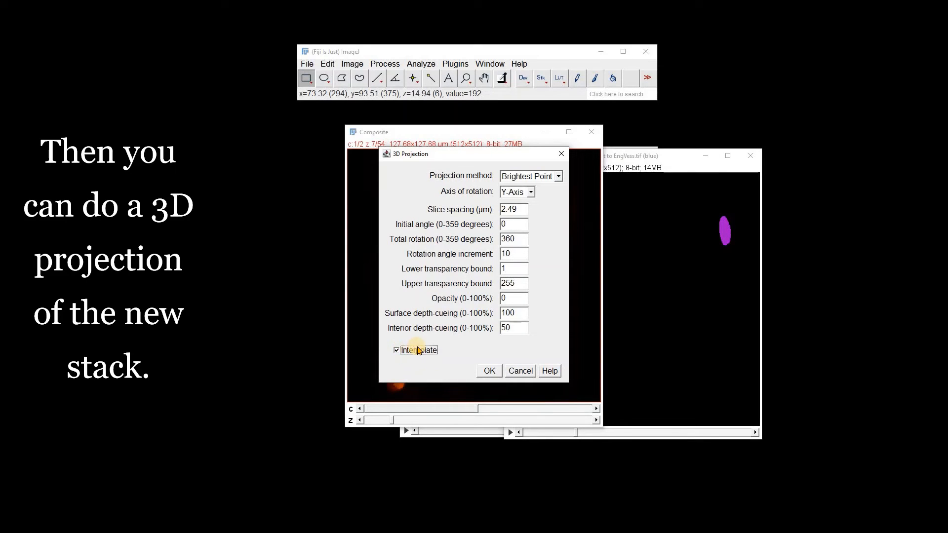
{"action": "left_click", "coordinate": [488, 371]}
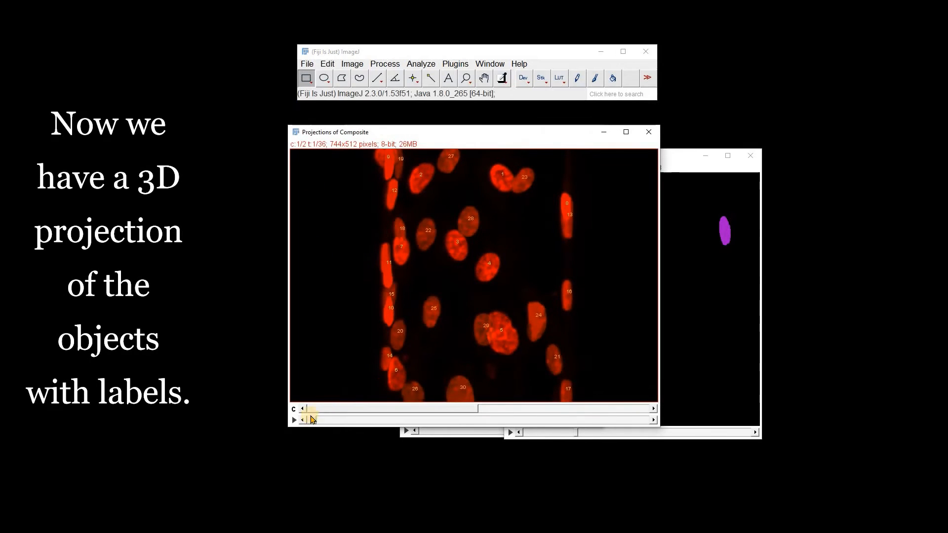
{"action": "left_click_drag", "start_coordinate": [312, 423], "coordinate": [323, 467]}
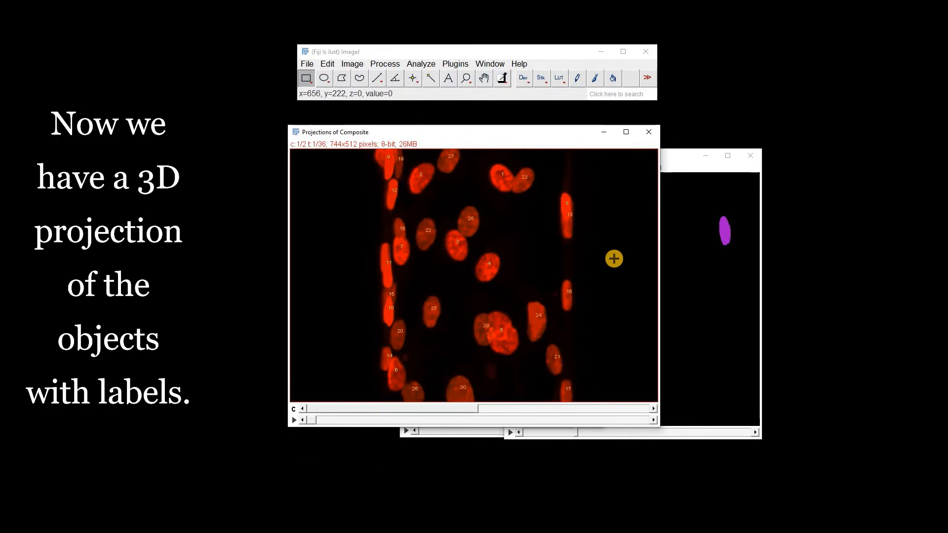
Close the 3D projection, the composite and the objects map, then reposition the duplicate stack and scroll it to slice 10
{"action": "left_click", "coordinate": [647, 132]}
{"action": "left_click", "coordinate": [591, 133]}
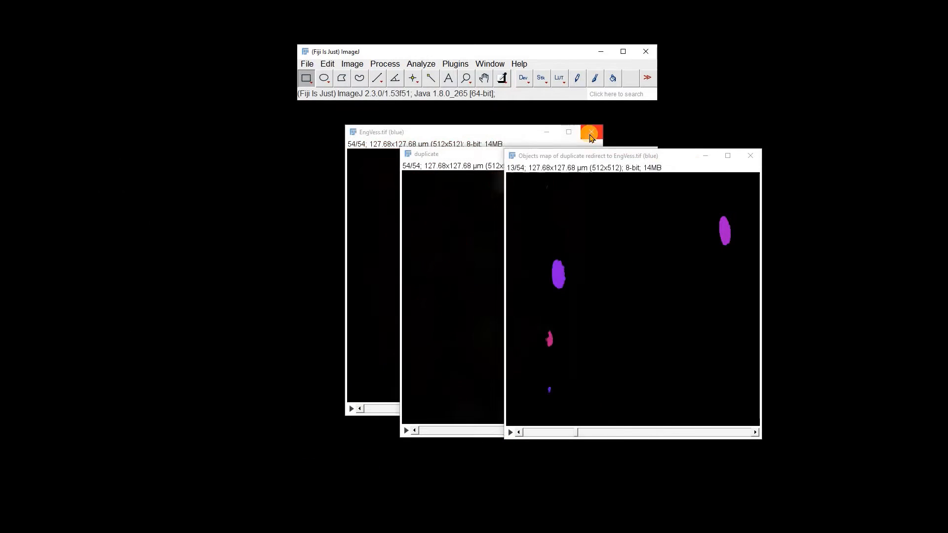
{"action": "left_click", "coordinate": [751, 156]}
{"action": "left_click_drag", "start_coordinate": [573, 156], "coordinate": [530, 138]}
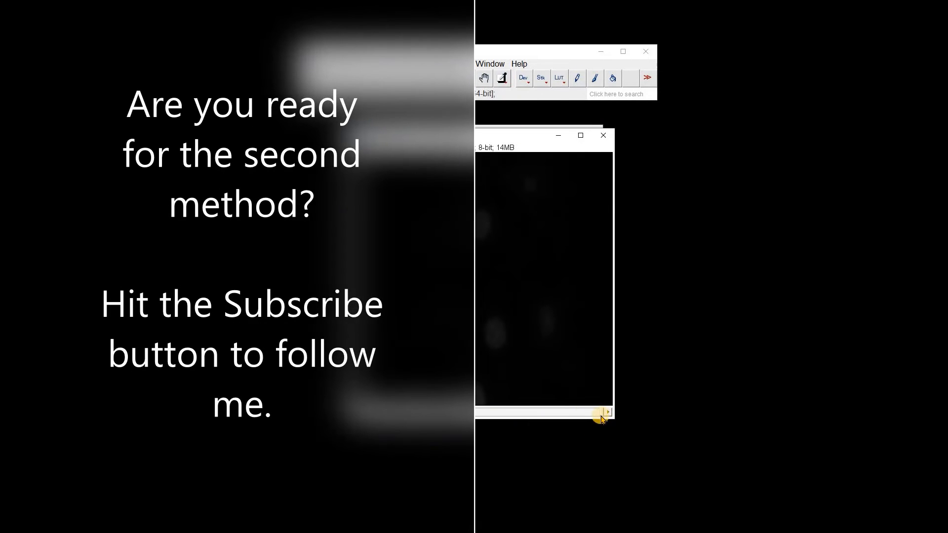
{"action": "left_click_drag", "start_coordinate": [601, 412], "coordinate": [426, 376]}
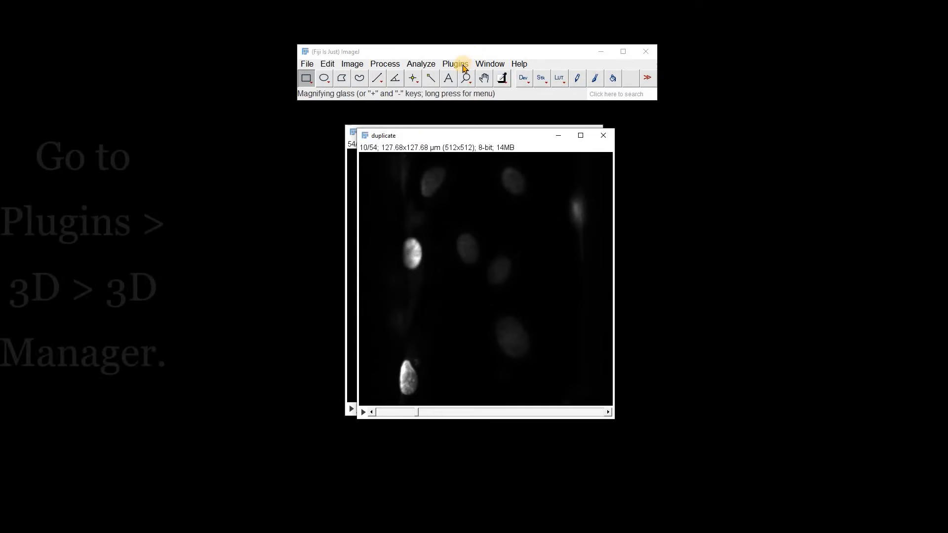
Launch the 3D Manager for the duplicate stack, moving the Console window aside and closing it
{"action": "left_click", "coordinate": [456, 64]}
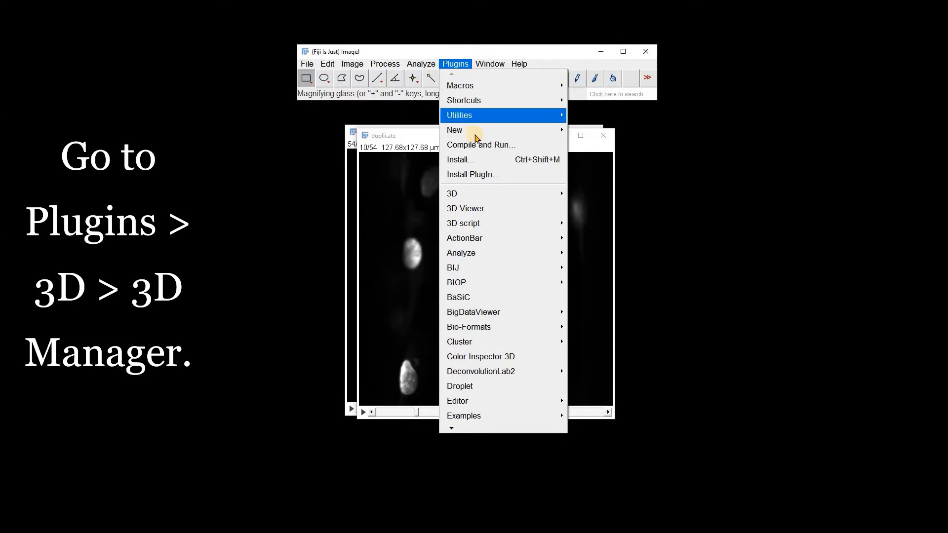
{"action": "left_click", "coordinate": [468, 194]}
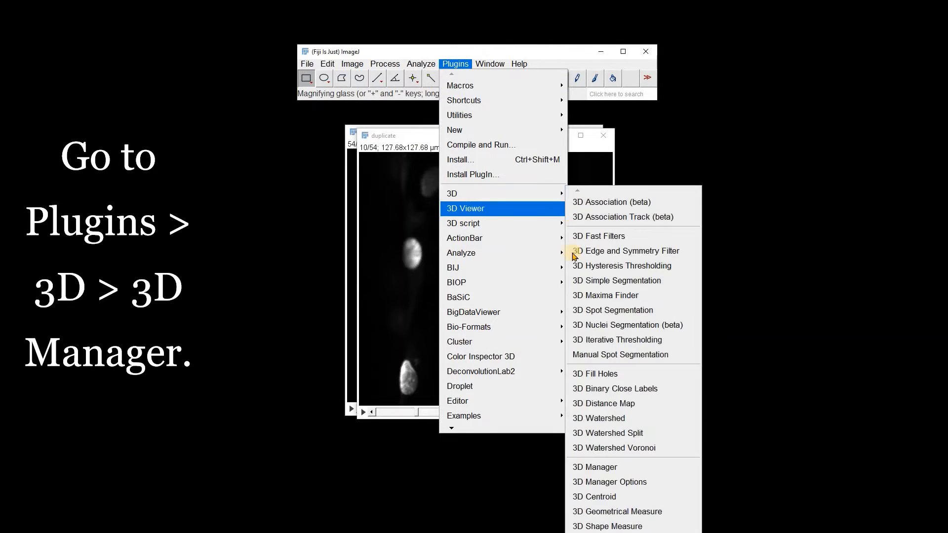
{"action": "left_click", "coordinate": [594, 468]}
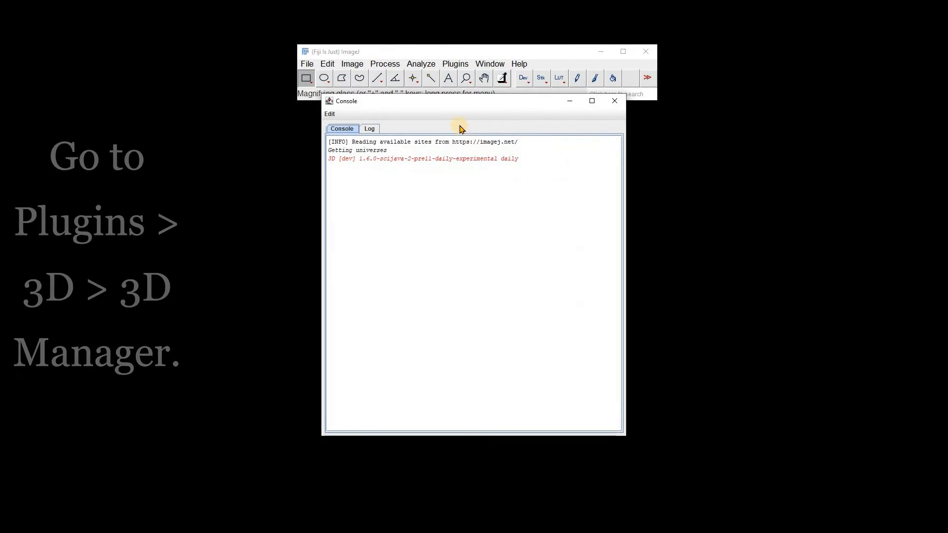
{"action": "left_click_drag", "start_coordinate": [452, 106], "coordinate": [714, 148]}
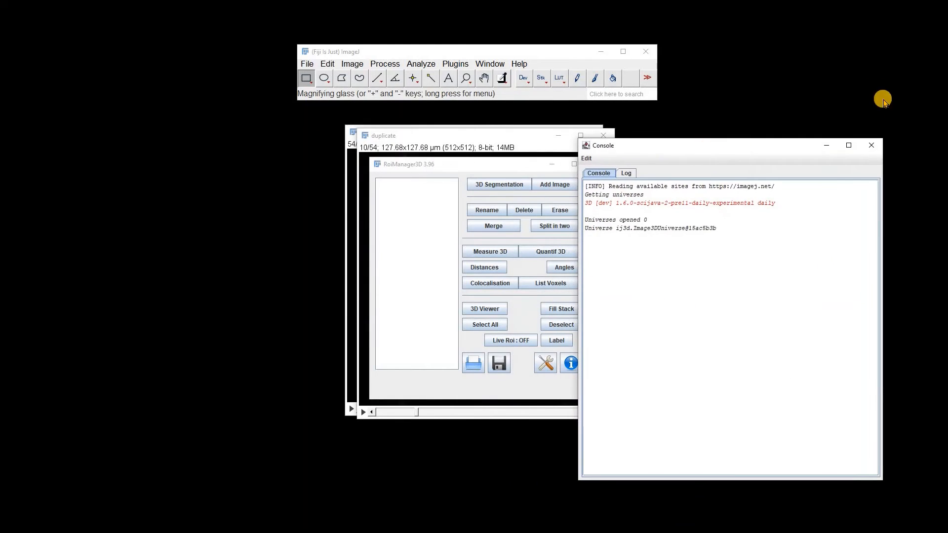
{"action": "left_click", "coordinate": [873, 146]}
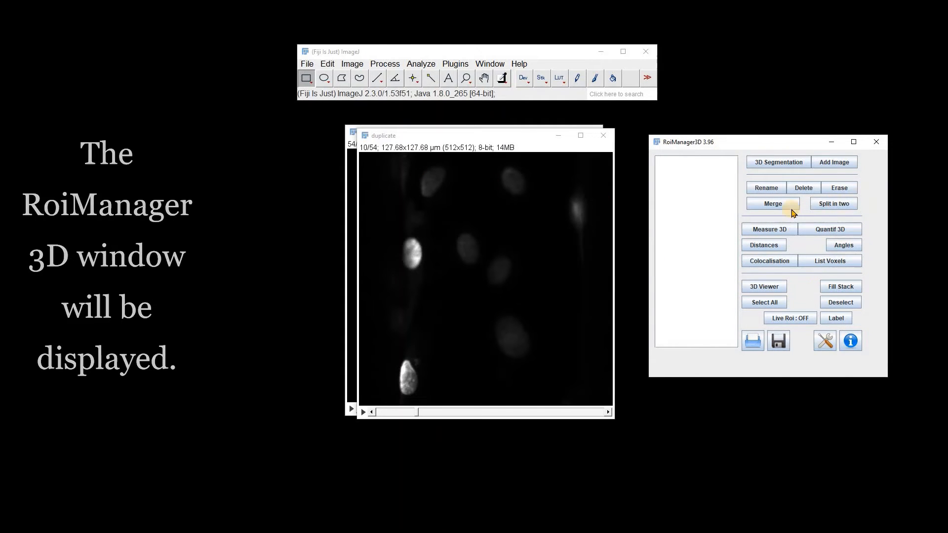
Configure the 3D Manager to record volume (unit), integrated density, mean grey value and centroid (pix)
{"action": "left_click", "coordinate": [823, 346]}
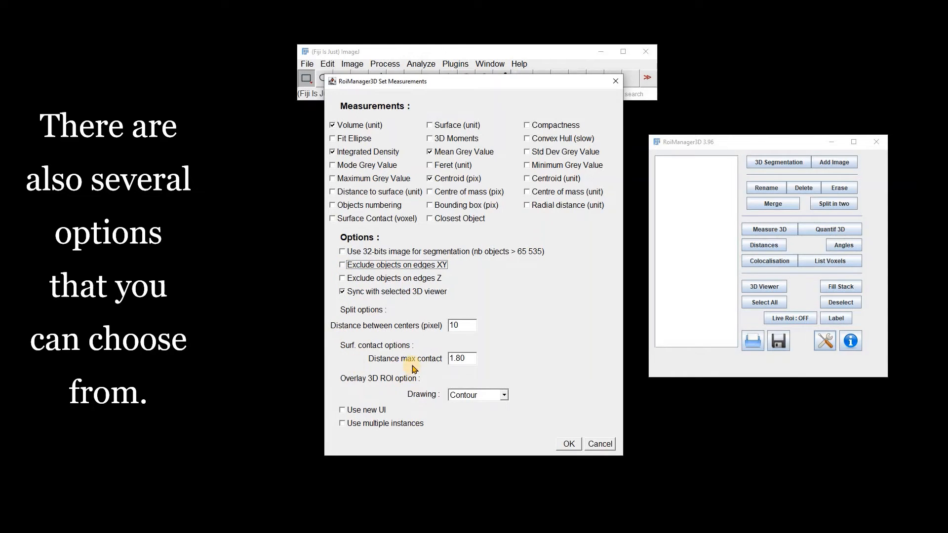
{"action": "left_click", "coordinate": [569, 444]}
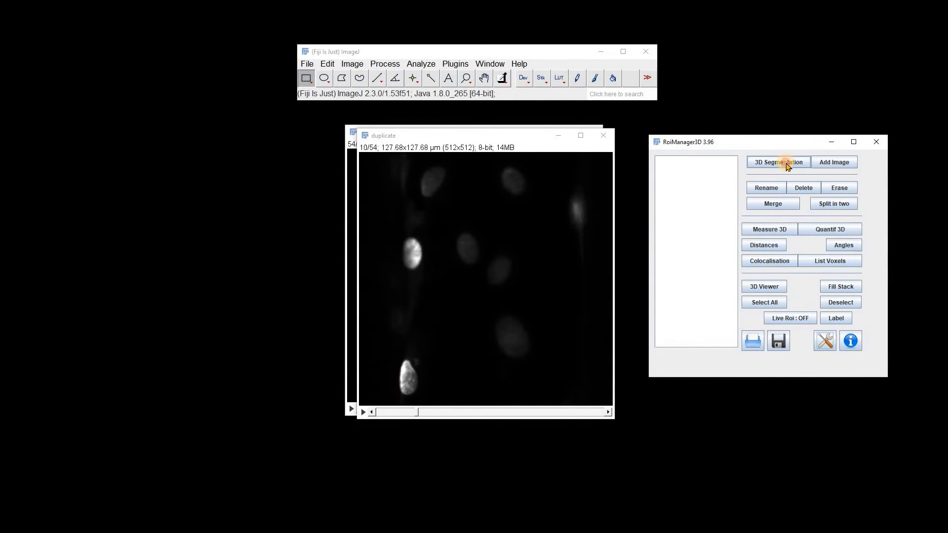
Run 3D Segmentation on the duplicate stack with thresholds 90 to 255, and scroll the segmented stack to slice 36
{"action": "left_click", "coordinate": [786, 165]}
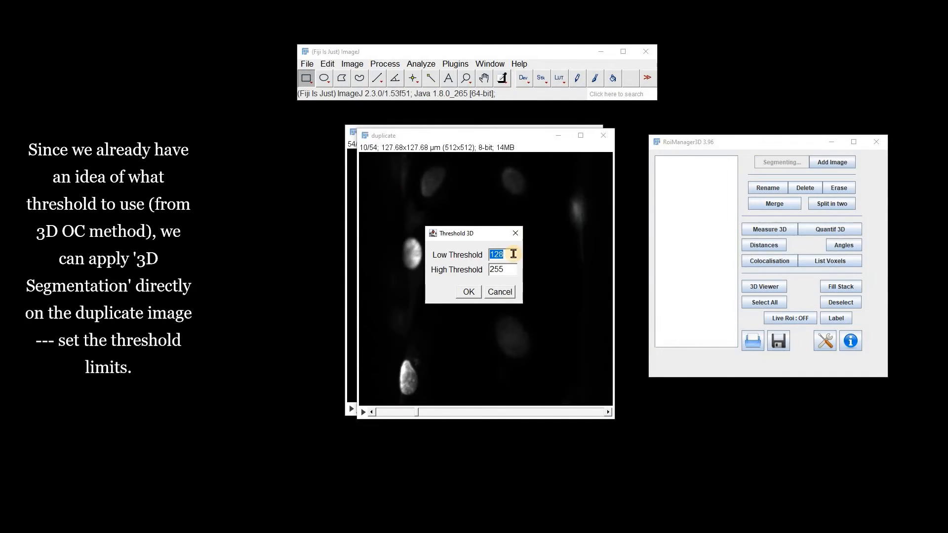
{"action": "left_click", "coordinate": [469, 293]}
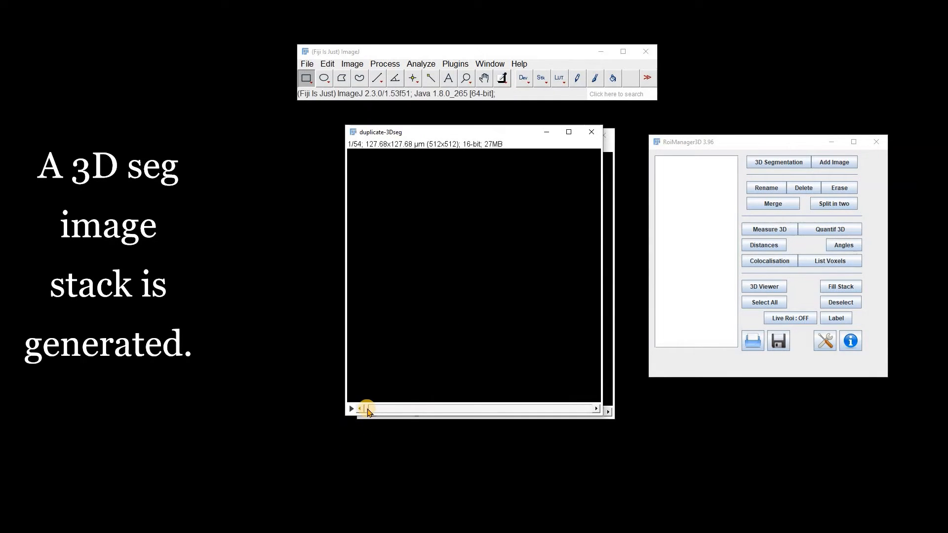
{"action": "left_click_drag", "start_coordinate": [390, 410], "coordinate": [514, 440]}
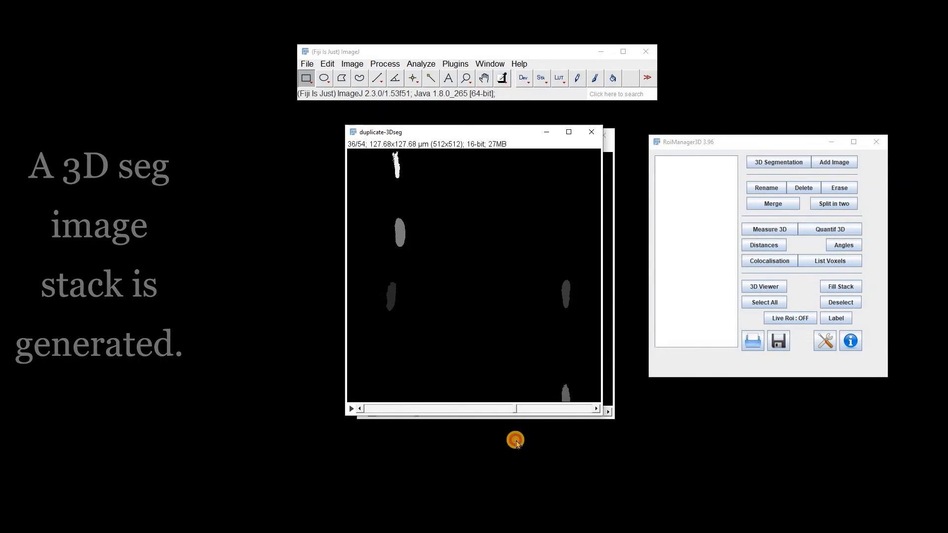
Add the segmented image's objects to the 3D Manager list and select the last one, obj30-val30
{"action": "left_click", "coordinate": [826, 164]}
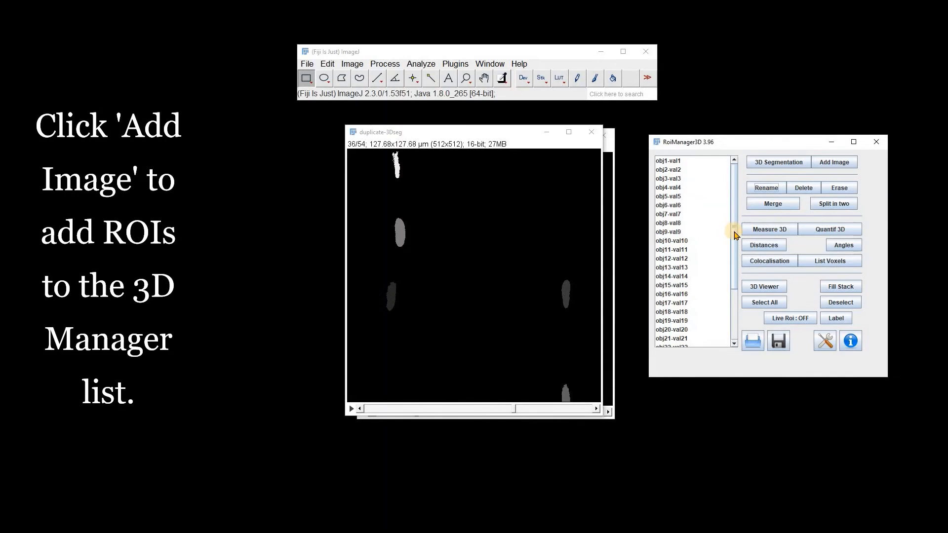
{"action": "left_click_drag", "start_coordinate": [732, 255], "coordinate": [721, 306]}
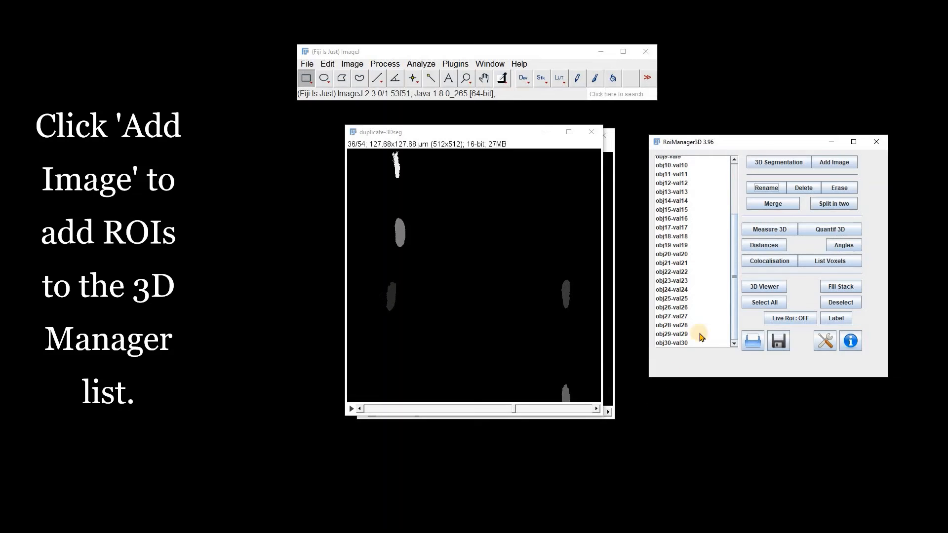
{"action": "left_click", "coordinate": [677, 343]}
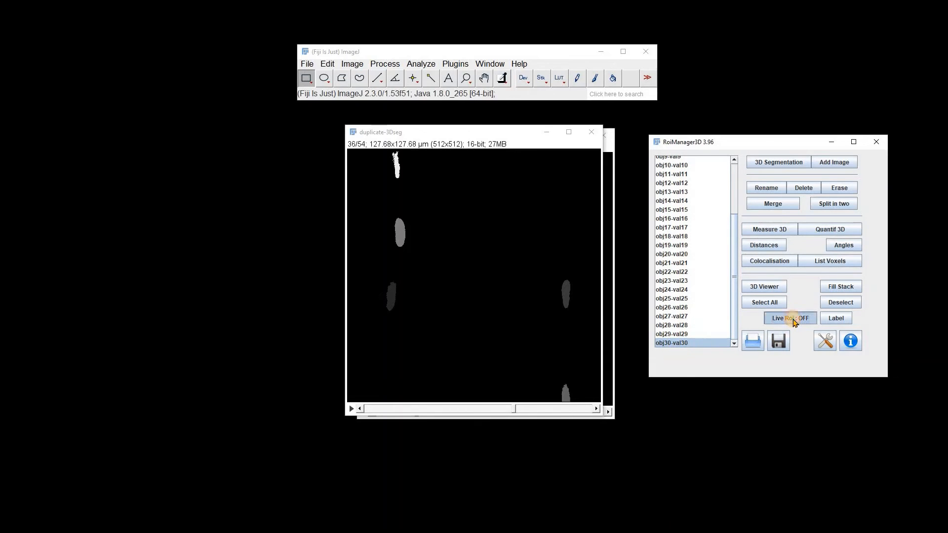
Turn on Live Roi and display the contours of several objects in the segmented stack, including obj22, obj12, obj16 and obj23
{"action": "left_click", "coordinate": [792, 318]}
{"action": "left_click", "coordinate": [661, 271]}
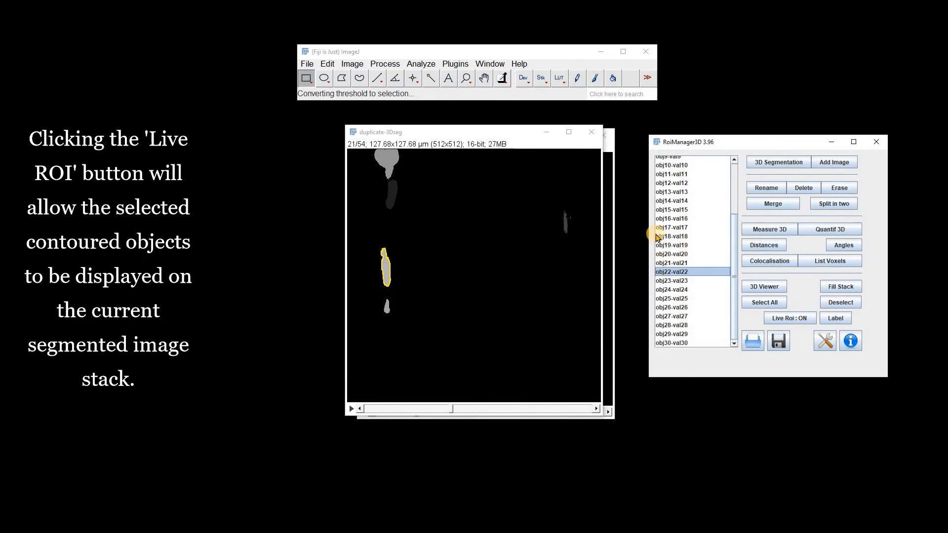
{"action": "left_click", "coordinate": [671, 228]}
{"action": "left_click", "coordinate": [686, 184]}
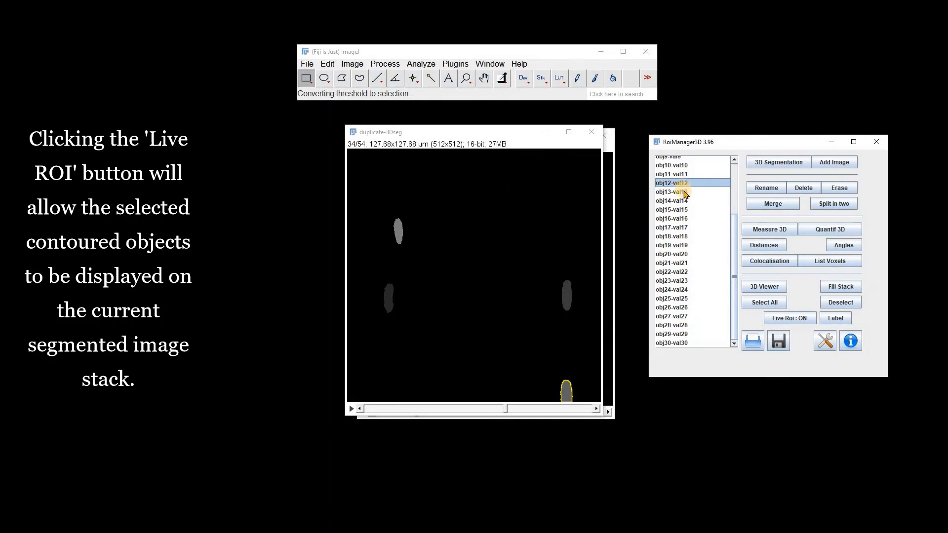
{"action": "left_click", "coordinate": [675, 224]}
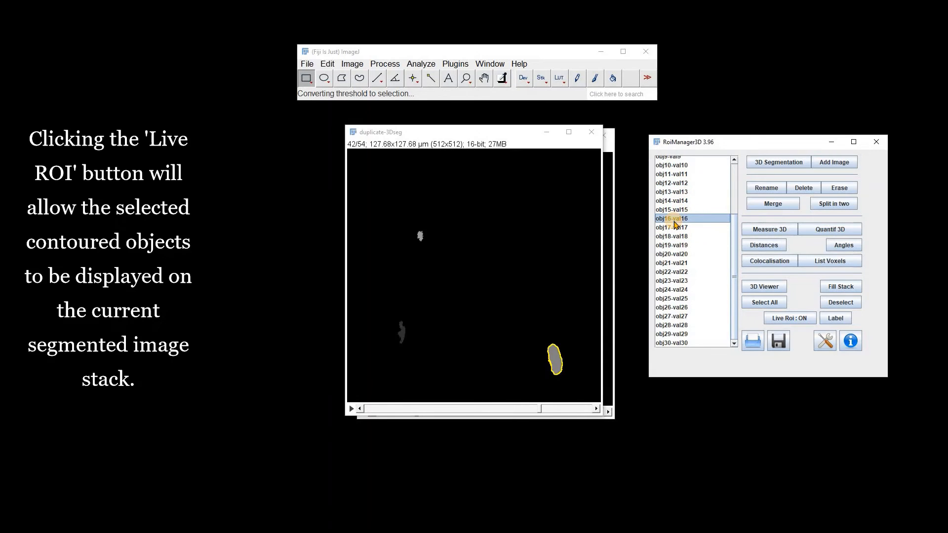
{"action": "left_click", "coordinate": [685, 281]}
Move the segmented stack aside, display single and then all object contours on the duplicate stack, and scroll it to slice 27
{"action": "left_click_drag", "start_coordinate": [492, 132], "coordinate": [486, 185]}
{"action": "left_click", "coordinate": [423, 144]}
{"action": "left_click", "coordinate": [449, 141]}
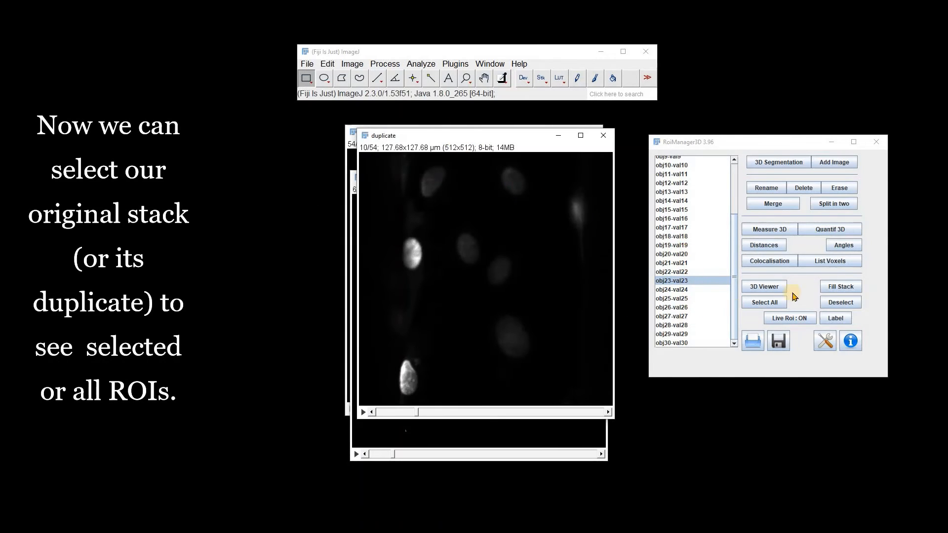
{"action": "left_click", "coordinate": [684, 246]}
{"action": "left_click", "coordinate": [662, 291]}
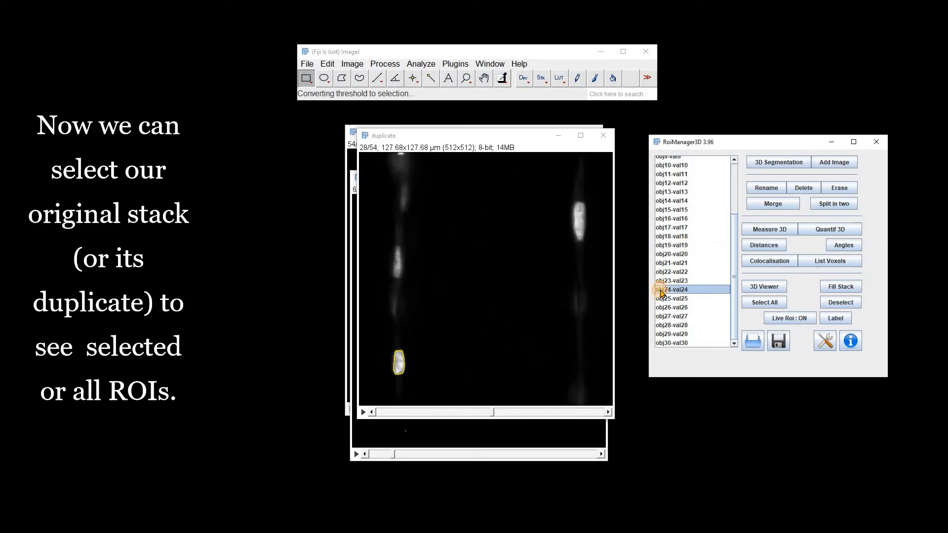
{"action": "left_click", "coordinate": [676, 184]}
{"action": "left_click", "coordinate": [761, 303]}
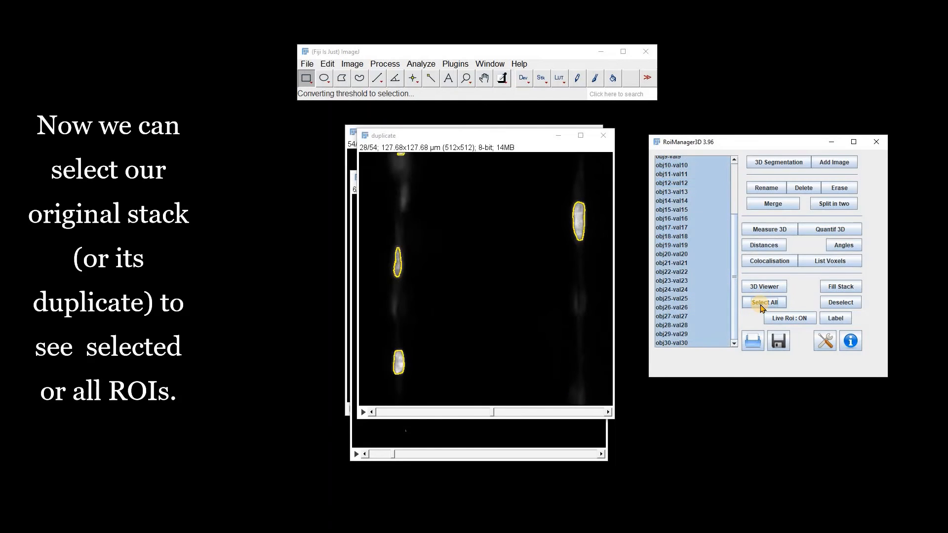
{"action": "left_click_drag", "start_coordinate": [533, 419], "coordinate": [488, 413]}
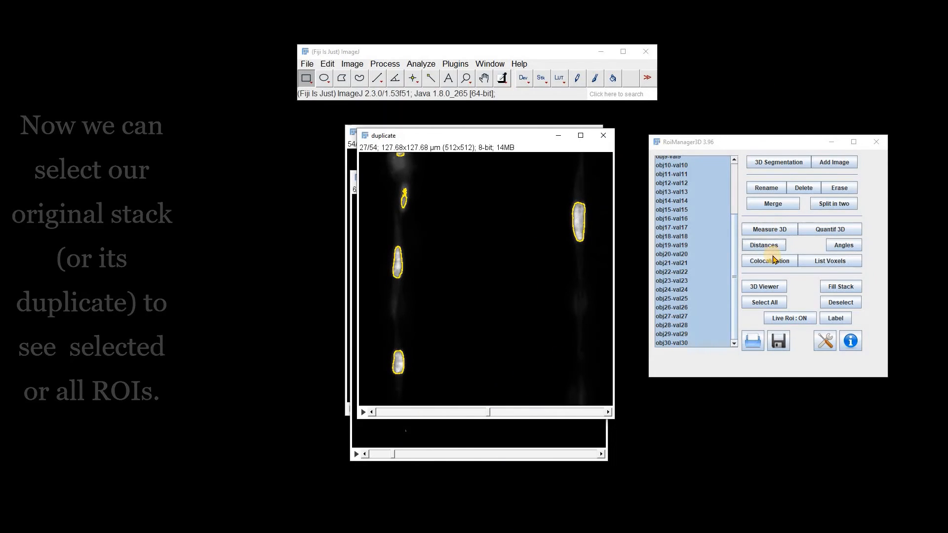
Run Measure 3D on all objects, enlarge the results table, scroll through its rows and reposition it
{"action": "left_click", "coordinate": [771, 230]}
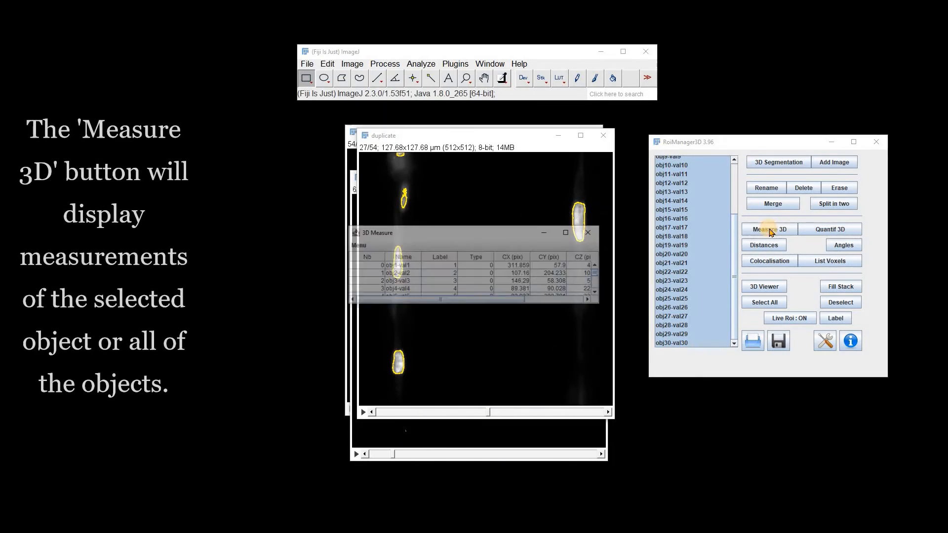
{"action": "left_click_drag", "start_coordinate": [562, 308], "coordinate": [531, 492]}
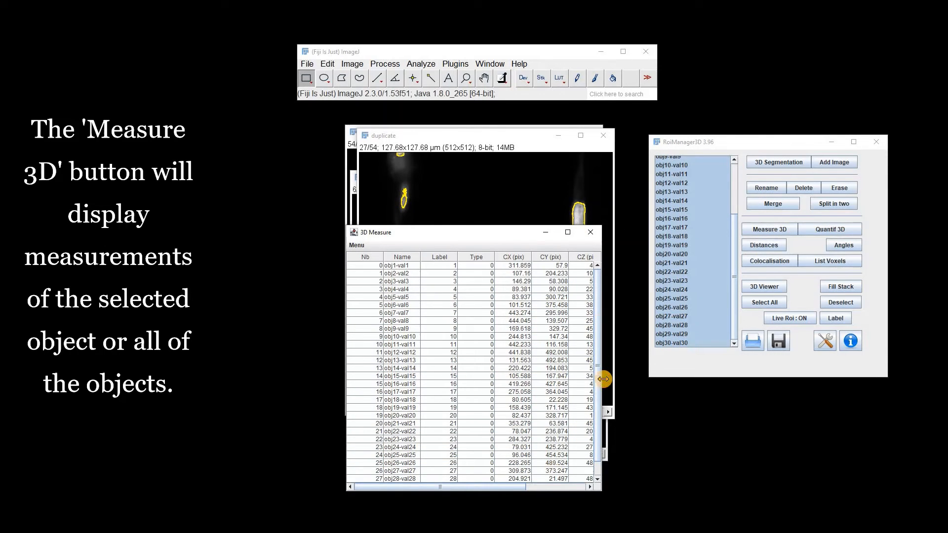
{"action": "left_click_drag", "start_coordinate": [603, 379], "coordinate": [724, 379]}
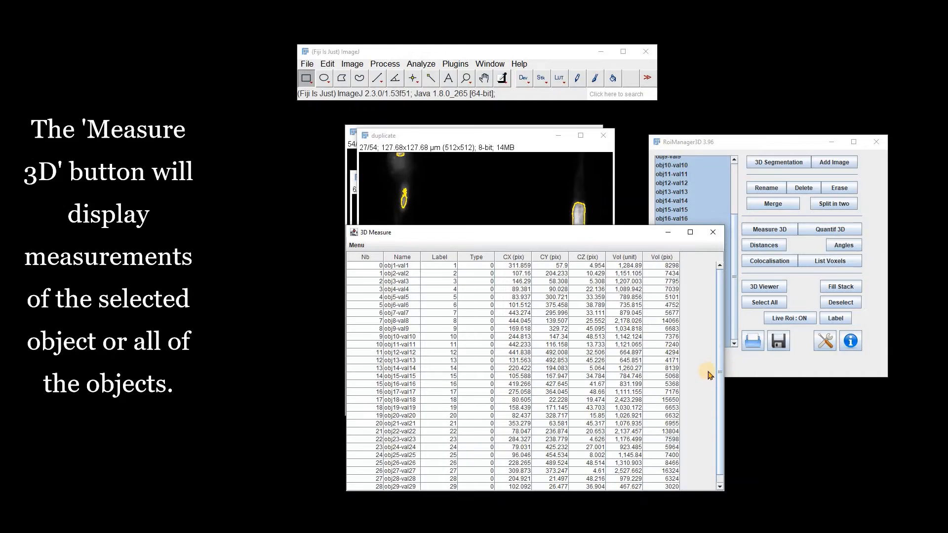
{"action": "scroll", "coordinate": [681, 451], "scroll_direction": "down", "scroll_amount": 1}
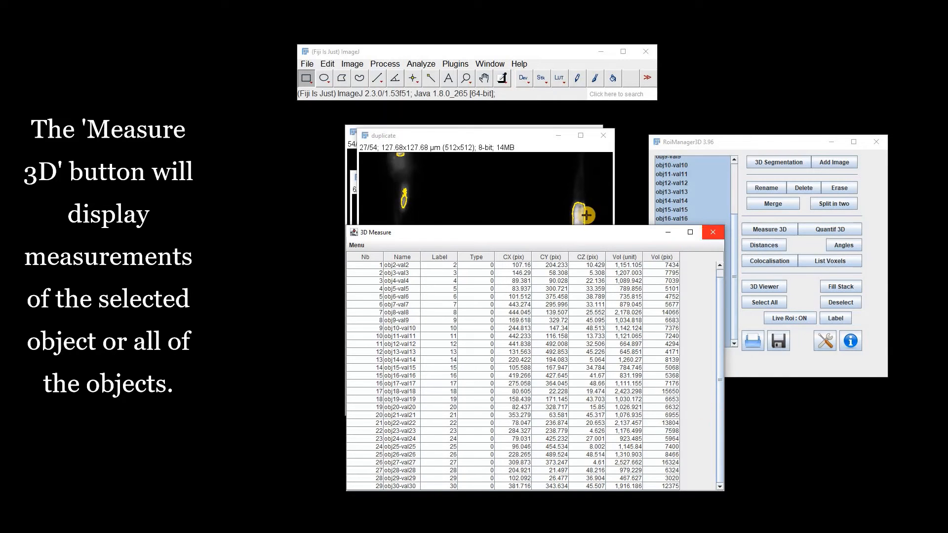
{"action": "left_click_drag", "start_coordinate": [415, 233], "coordinate": [351, 157]}
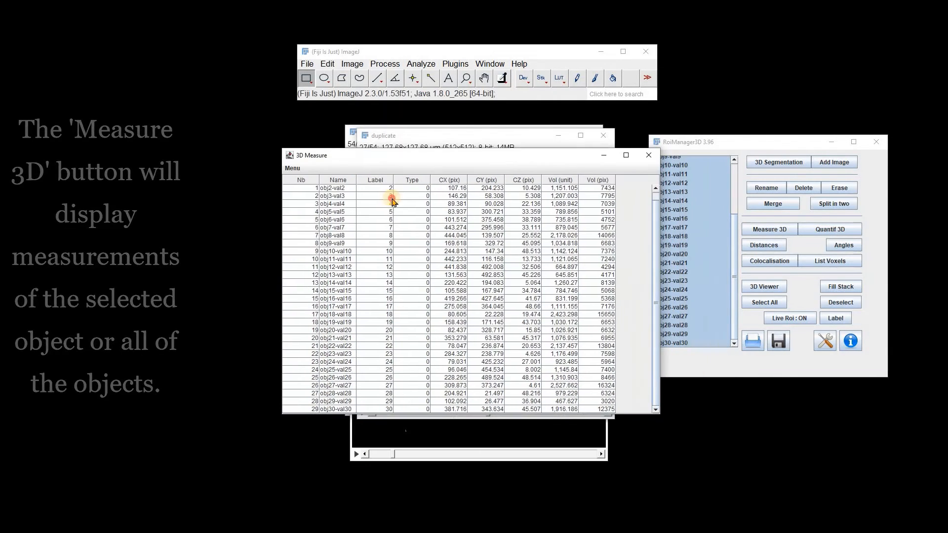
Run Quantif 3D on all objects, enlarge, reposition and scroll the intensity table, and show its saving options
{"action": "left_click", "coordinate": [822, 230]}
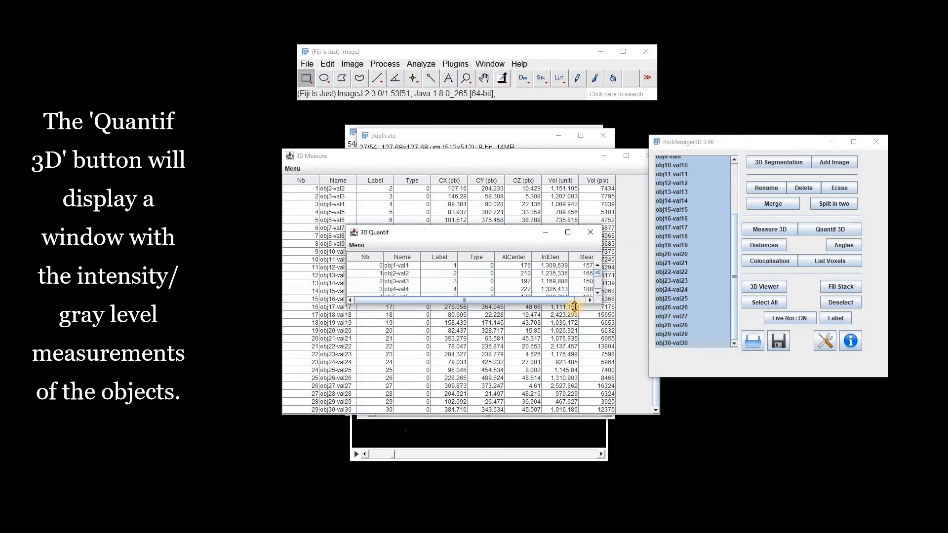
{"action": "left_click_drag", "start_coordinate": [575, 306], "coordinate": [557, 482]}
{"action": "left_click_drag", "start_coordinate": [487, 232], "coordinate": [474, 165]}
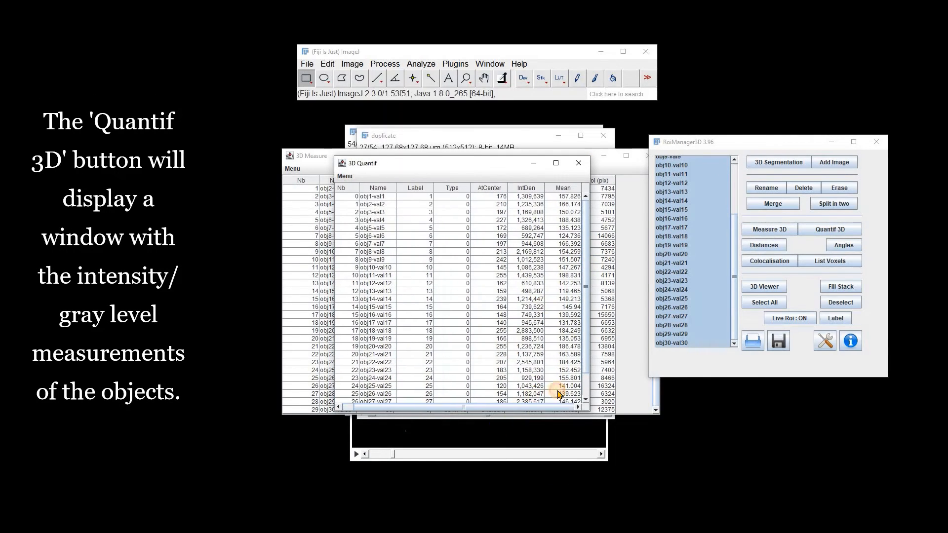
{"action": "left_click_drag", "start_coordinate": [591, 301], "coordinate": [694, 301]}
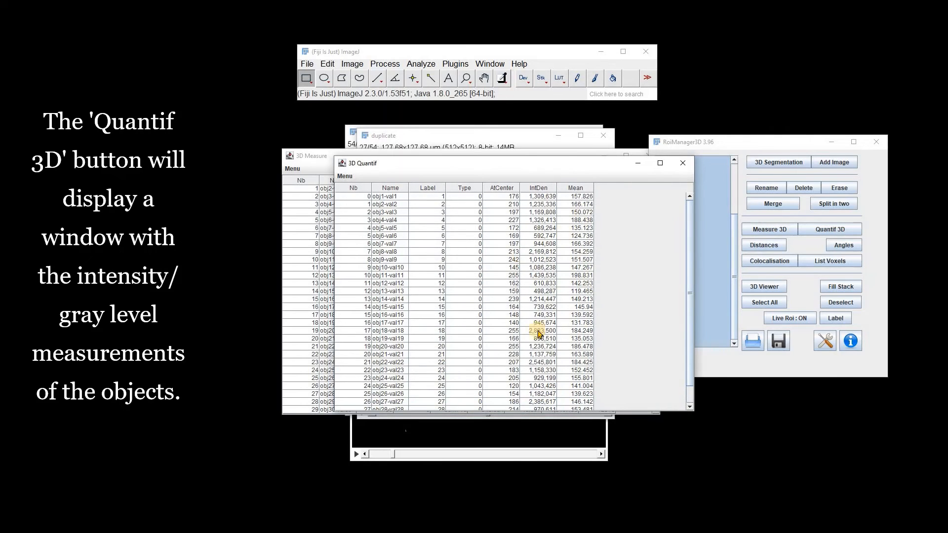
{"action": "scroll", "coordinate": [673, 349], "scroll_direction": "down", "scroll_amount": 1}
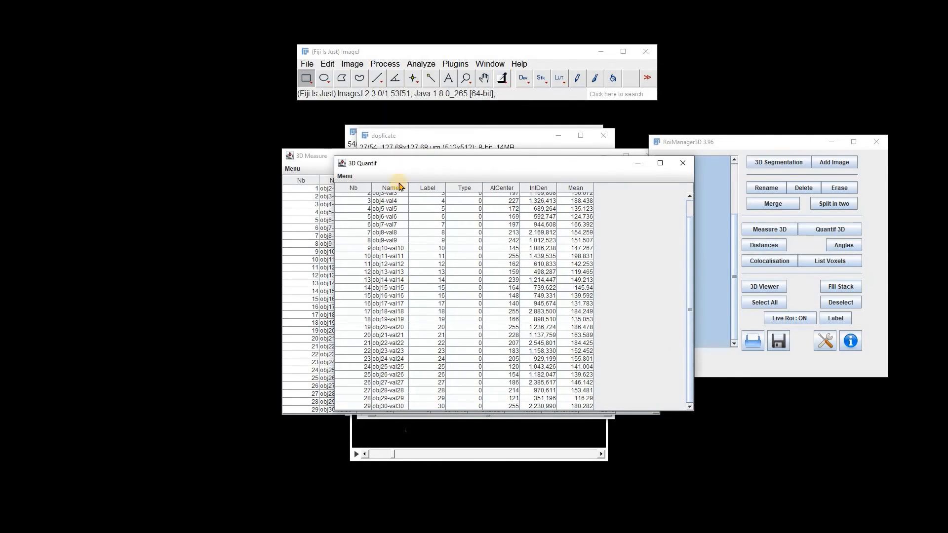
{"action": "left_click", "coordinate": [346, 176]}
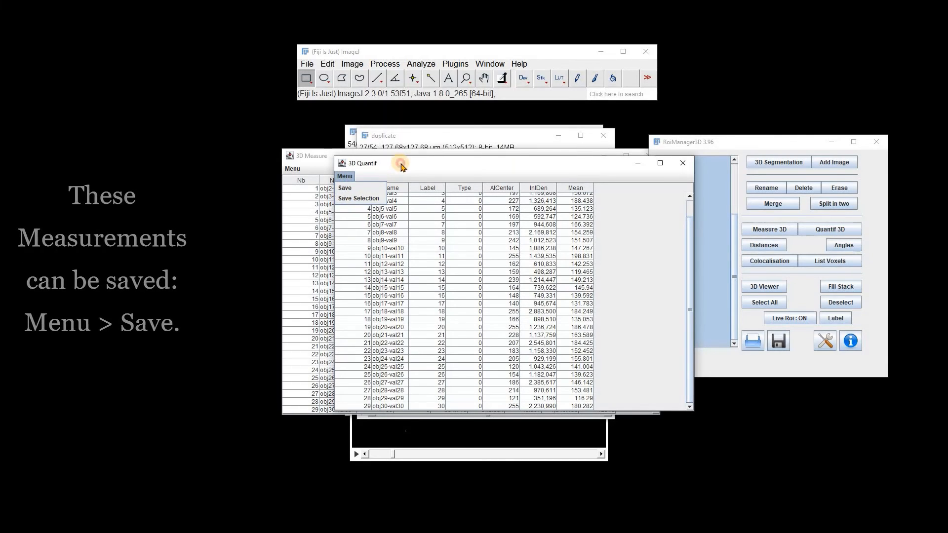
{"action": "left_click", "coordinate": [643, 231]}
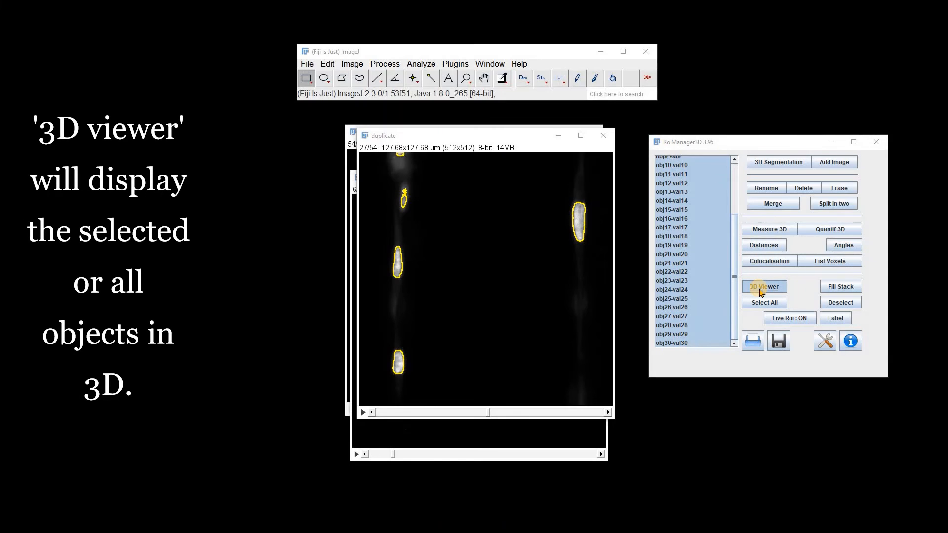
Display all objects in the 3D Viewer, rotate the scene and select one nucleus
{"action": "left_click", "coordinate": [761, 291]}
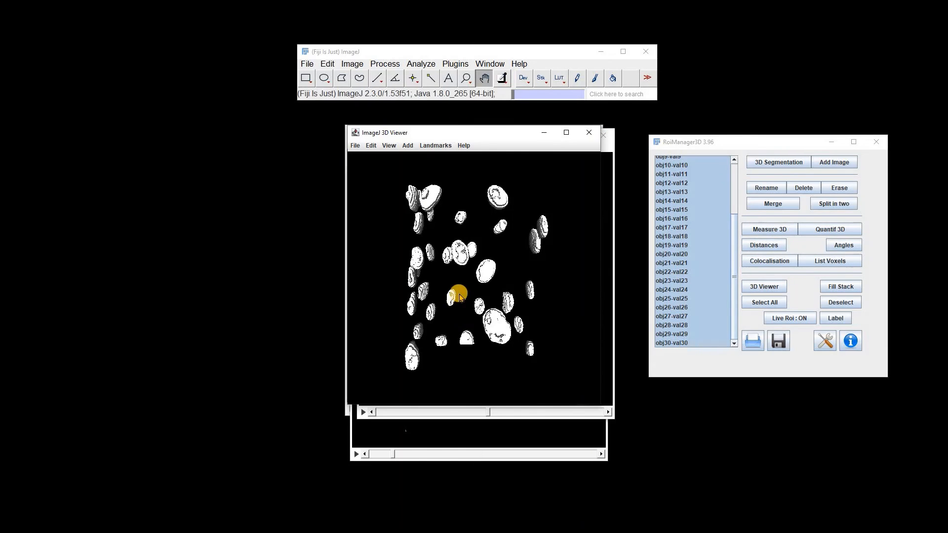
{"action": "left_click_drag", "start_coordinate": [457, 292], "coordinate": [544, 253]}
{"action": "left_click", "coordinate": [544, 257]}
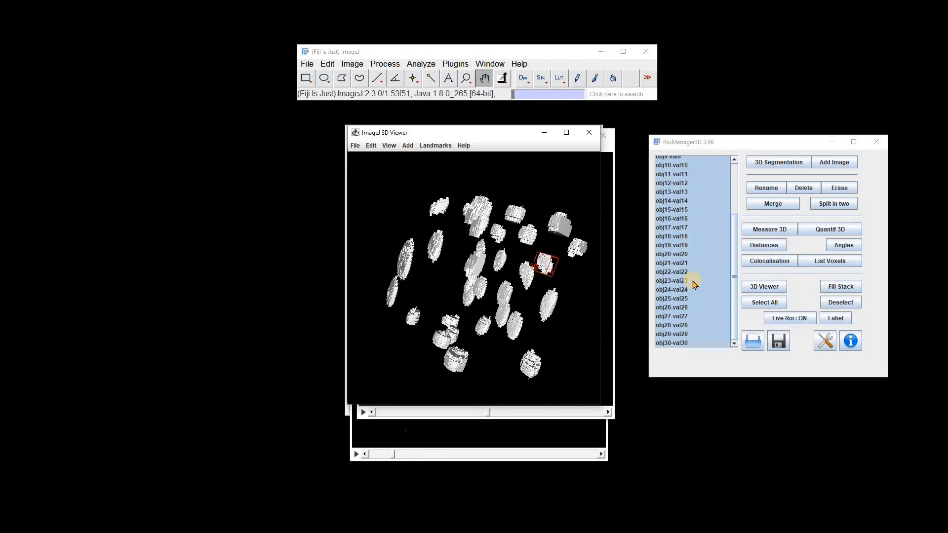
Save the 3D Manager's object list to the Desktop as Roi3D
{"action": "left_click", "coordinate": [779, 342]}
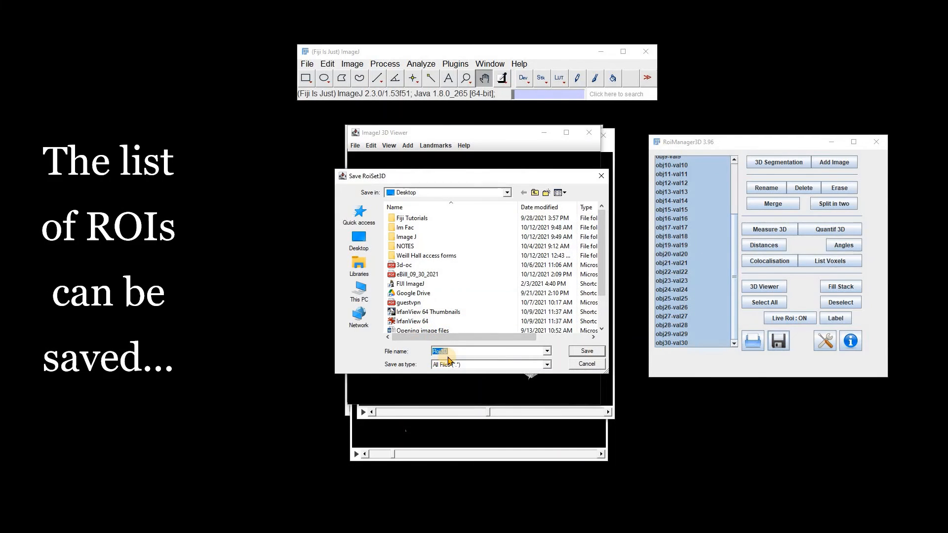
{"action": "left_click", "coordinate": [582, 358]}
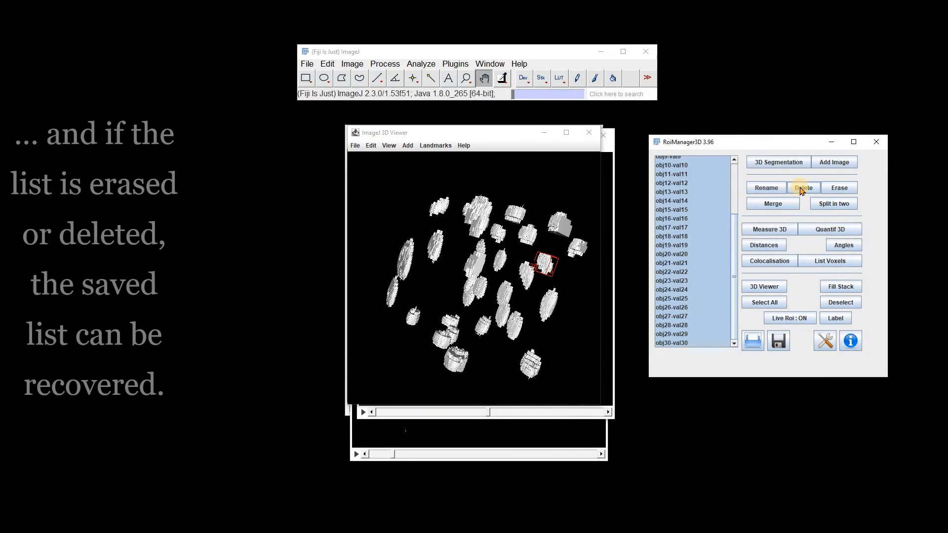
Delete all objects from the 3D Manager list and reload them from the saved Roi3D file
{"action": "left_click", "coordinate": [801, 190]}
{"action": "left_click", "coordinate": [450, 183]}
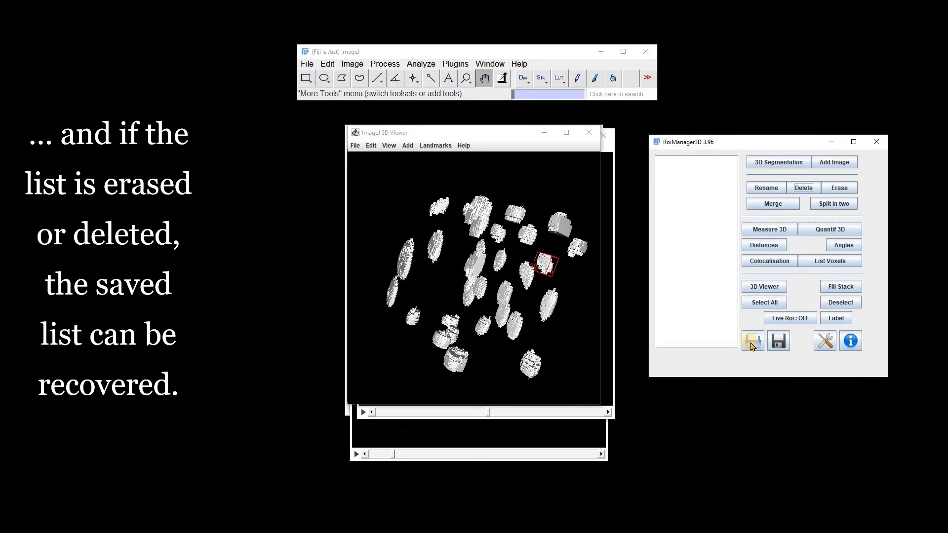
{"action": "left_click", "coordinate": [752, 344]}
{"action": "scroll", "coordinate": [477, 301], "scroll_direction": "down", "scroll_amount": 2}
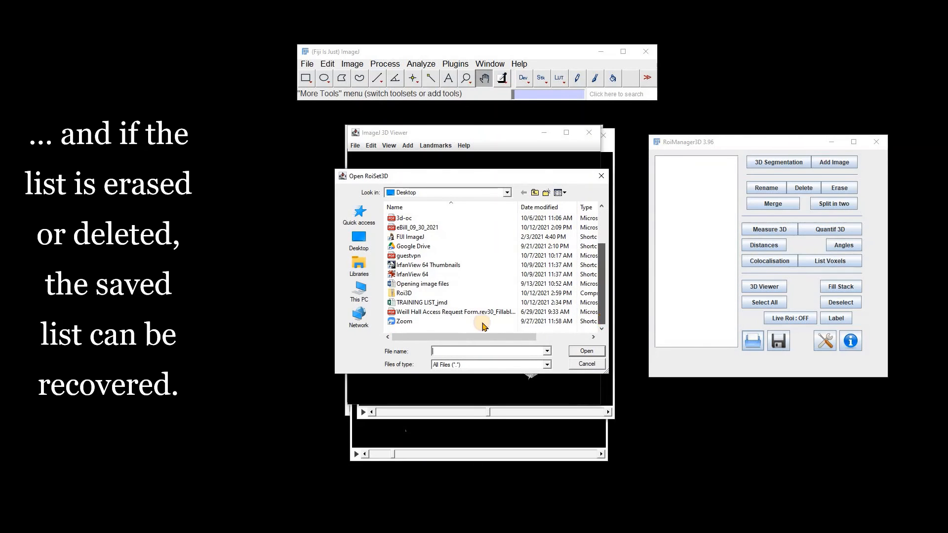
{"action": "left_click", "coordinate": [404, 293]}
{"action": "left_click", "coordinate": [586, 351]}
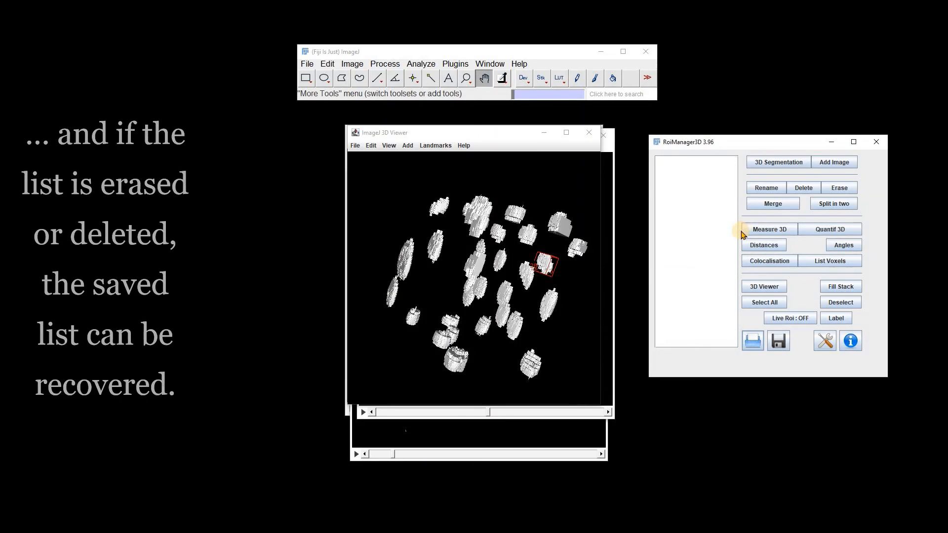
Move the 3D Viewer aside, display obj18-val18 on the duplicate stack with Live Roi on, and fill it into the stack
{"action": "left_click_drag", "start_coordinate": [509, 133], "coordinate": [351, 208]}
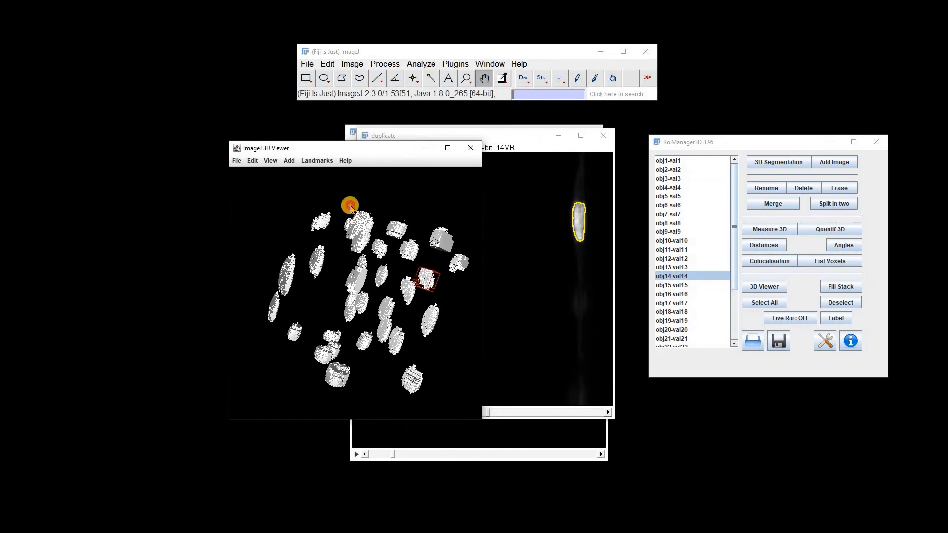
{"action": "left_click", "coordinate": [482, 139]}
{"action": "left_click", "coordinate": [671, 312]}
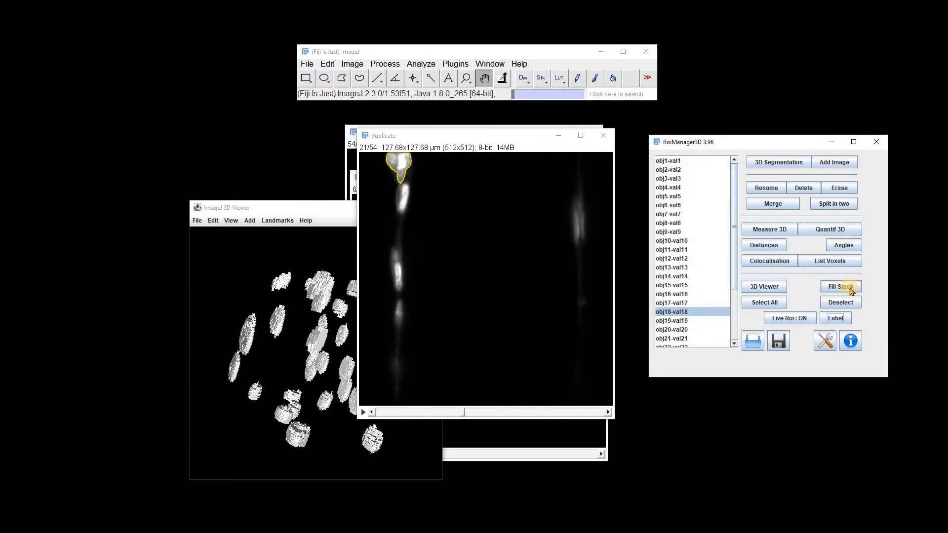
{"action": "left_click", "coordinate": [841, 287]}
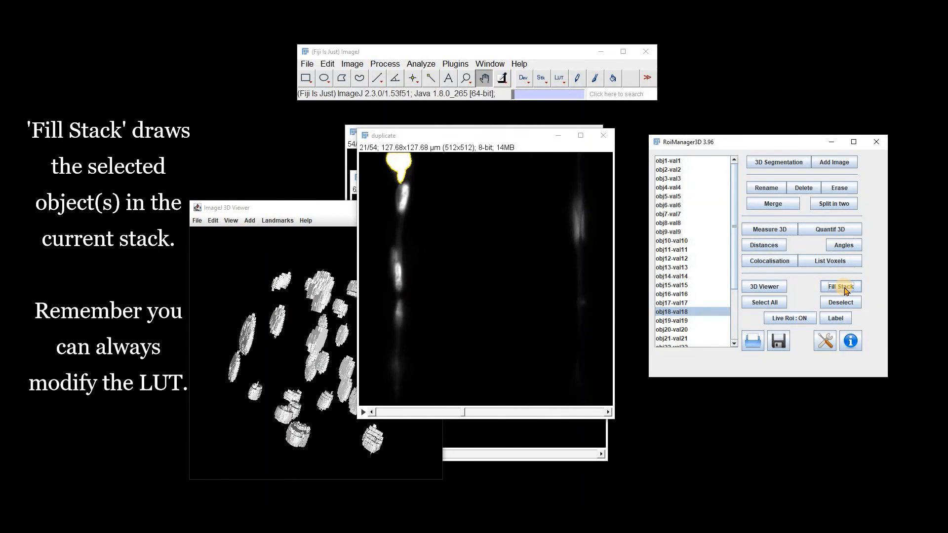
Apply the 3-3-2 RGB LUT to the duplicate stack and fill obj10-val10 into it
{"action": "left_click", "coordinate": [559, 78]}
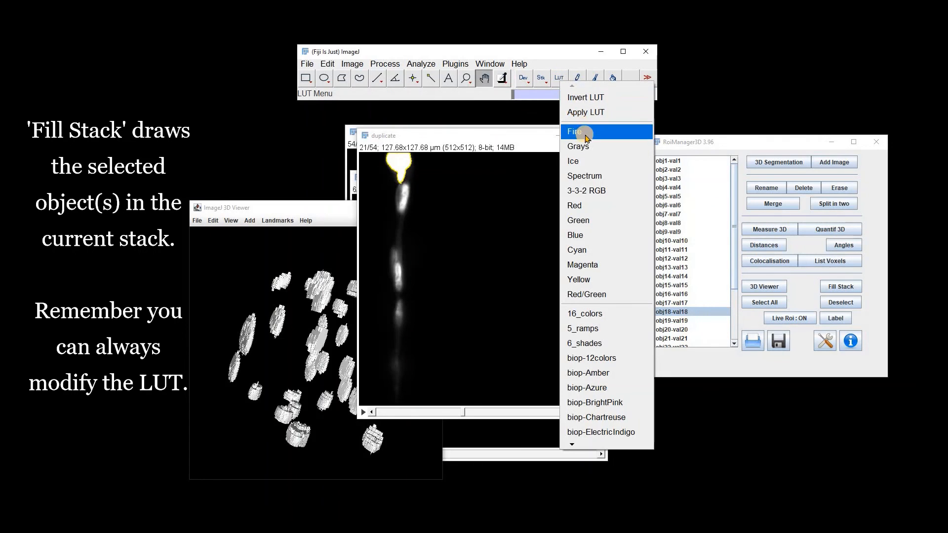
{"action": "left_click", "coordinate": [590, 190]}
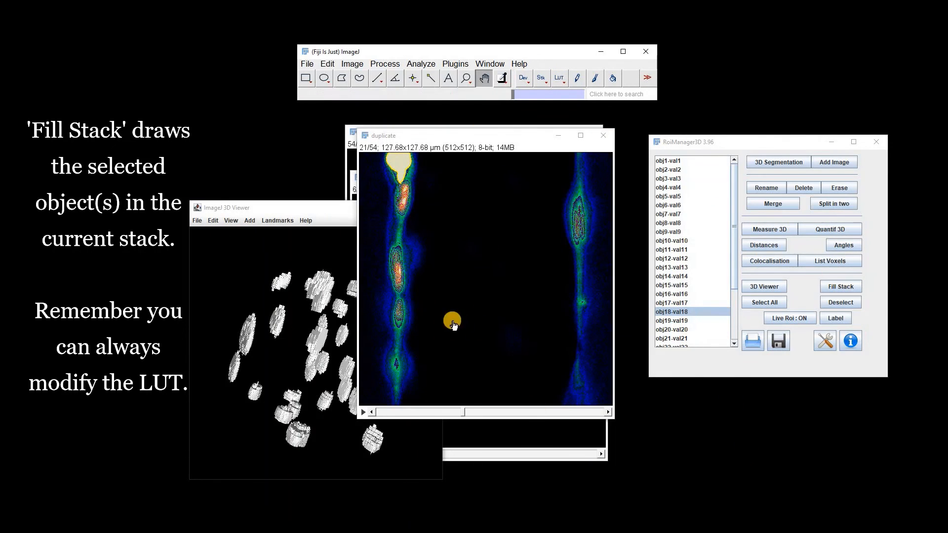
{"action": "left_click", "coordinate": [672, 240]}
{"action": "left_click", "coordinate": [844, 288]}
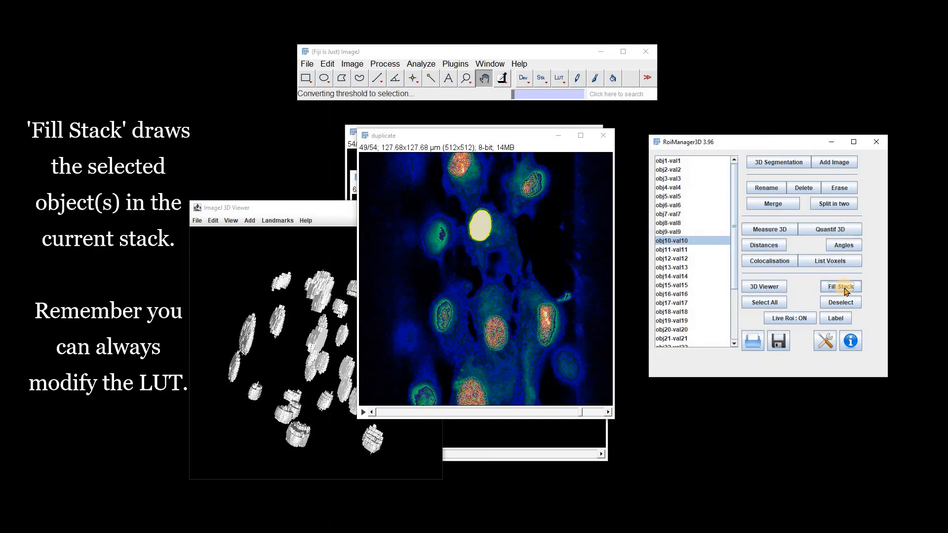